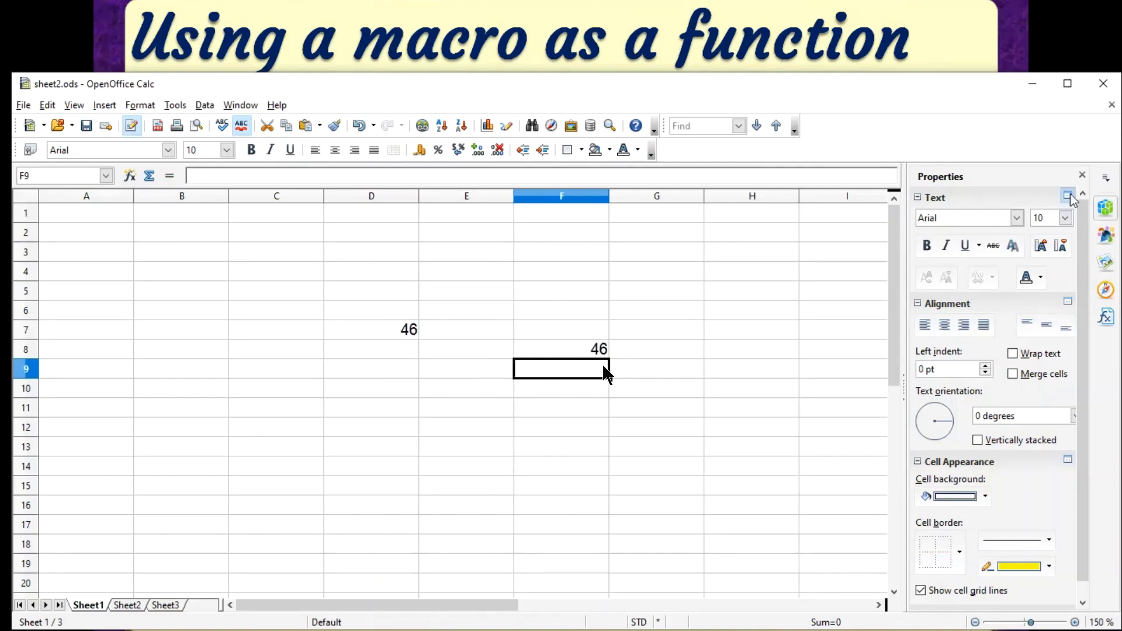
Save the sheet2.ods spreadsheet and close it.
click(86, 126)
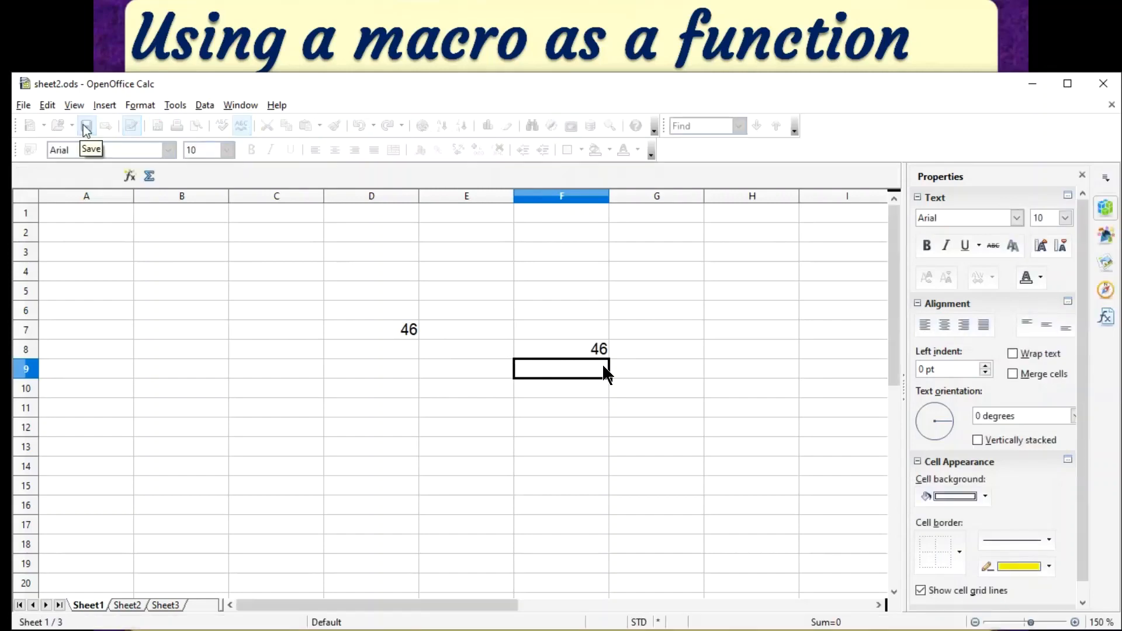
click(1104, 87)
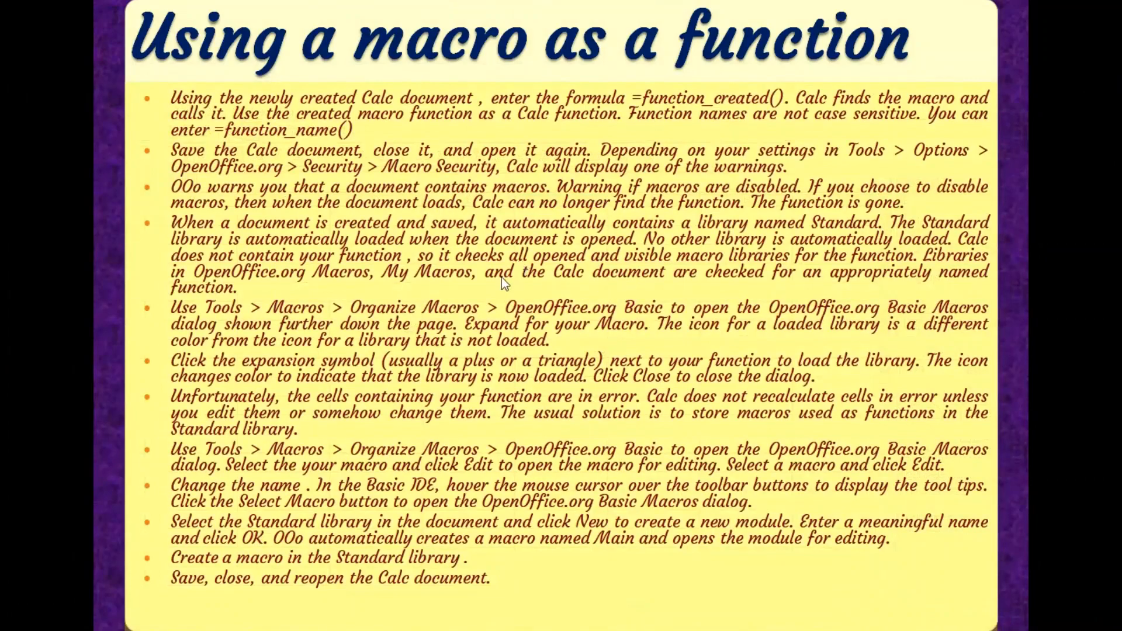
Switch to File Explorer and reopen the sheet2 spreadsheet from the recent files.
key(Escape)
key(alt)
key(alt+Tab)
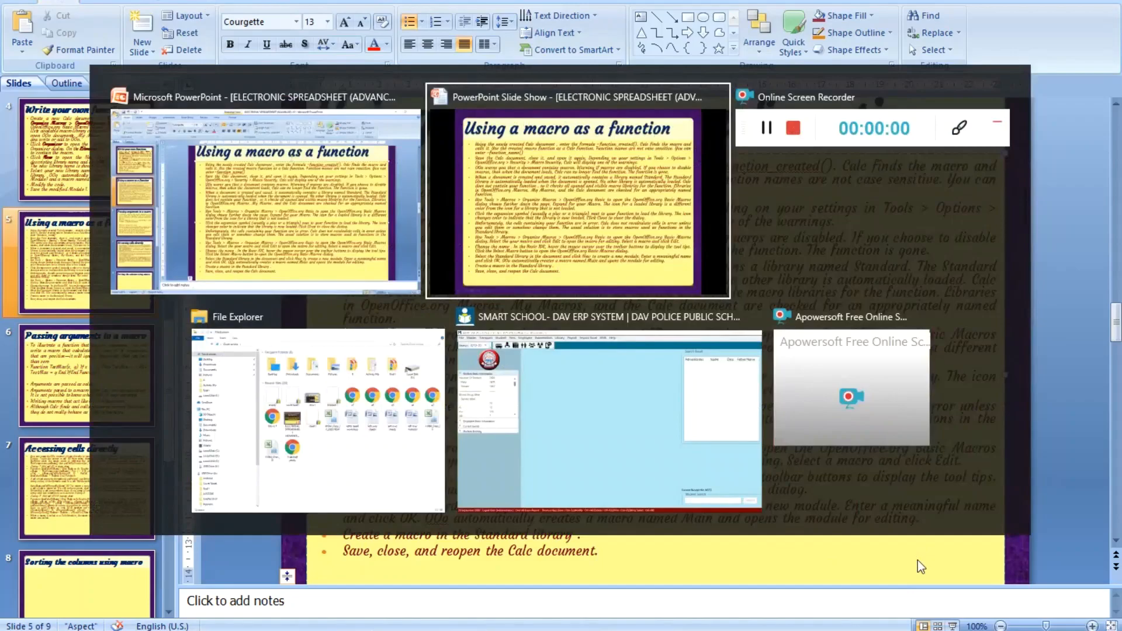
key(alt+Tab)
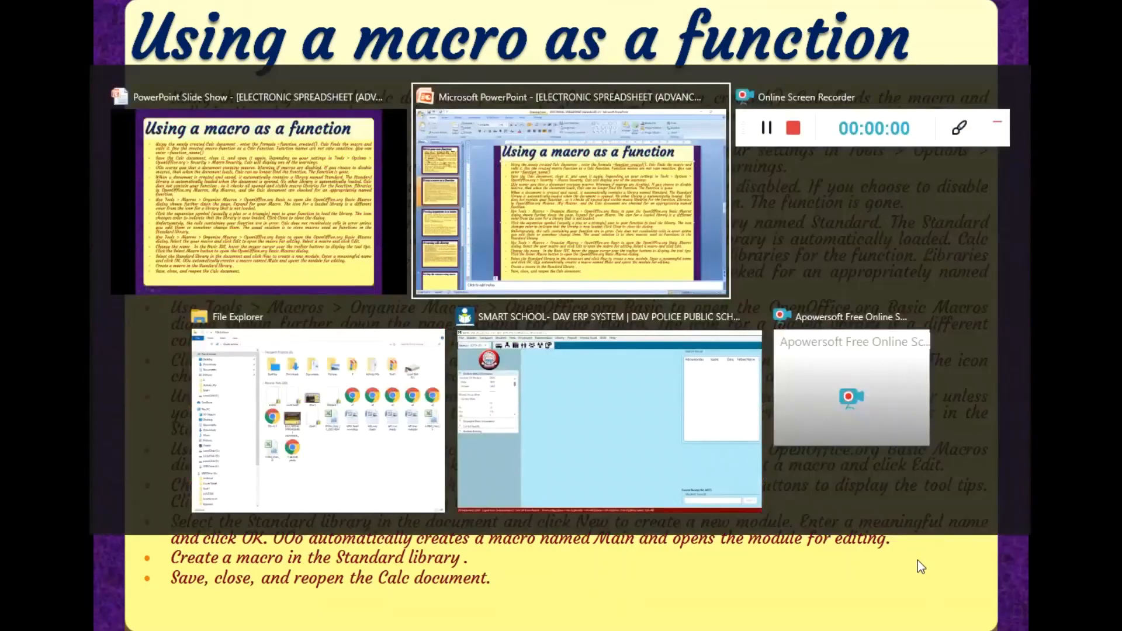
key(alt+Tab)
key(alt+Tab)
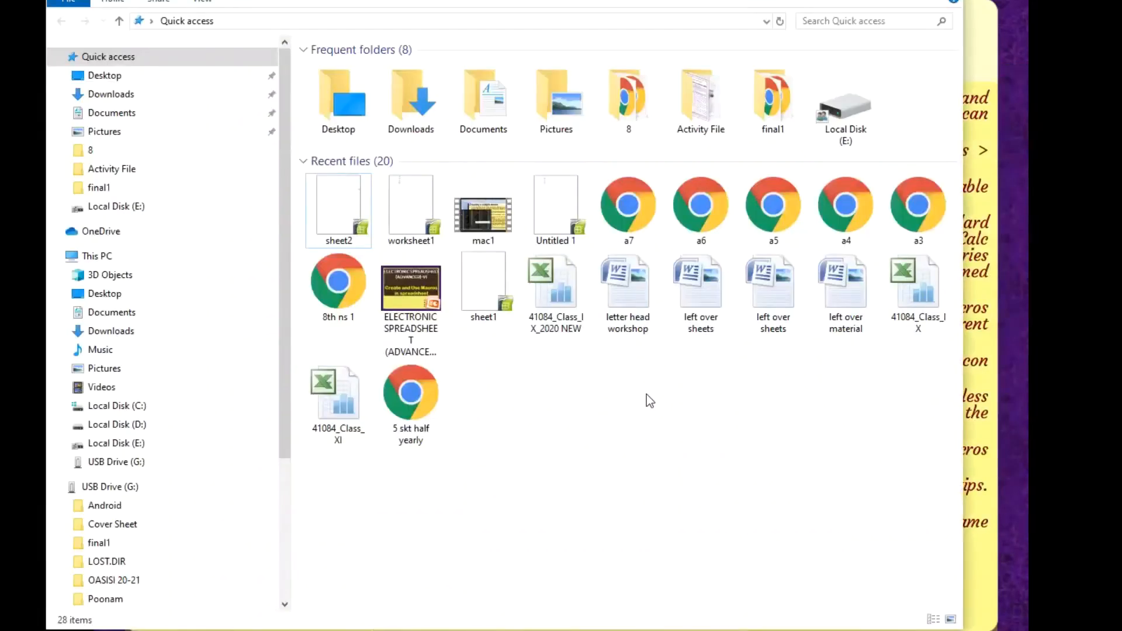
double_click(458, 316)
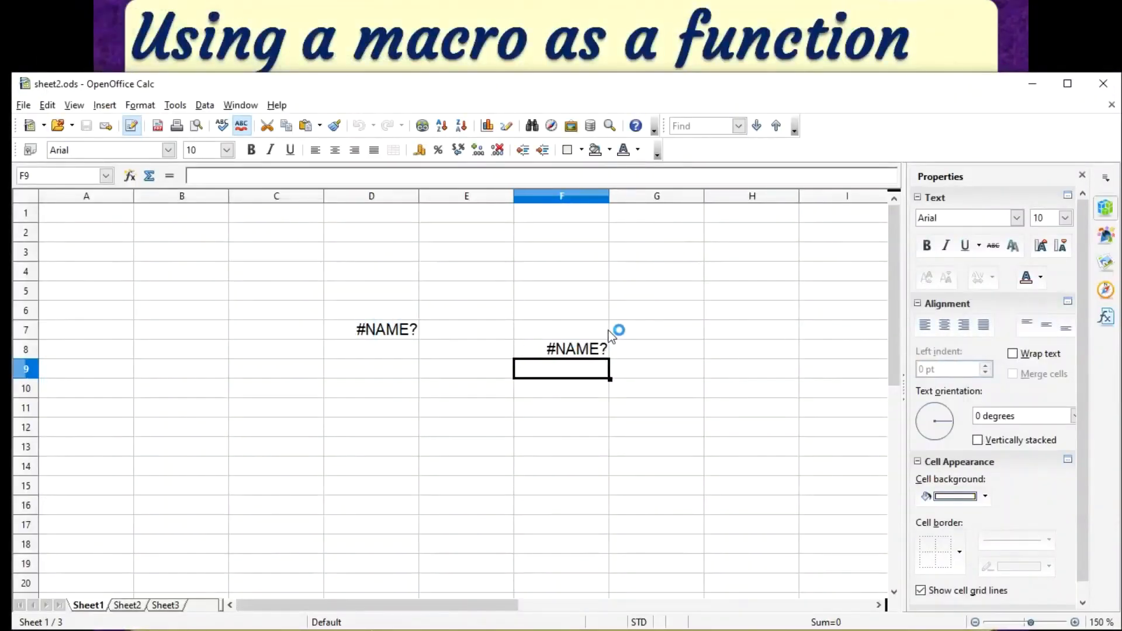
Load Library1 of sheet2.ods in the OpenOffice Basic macros and run the multi macro from its Module1.
click(174, 109)
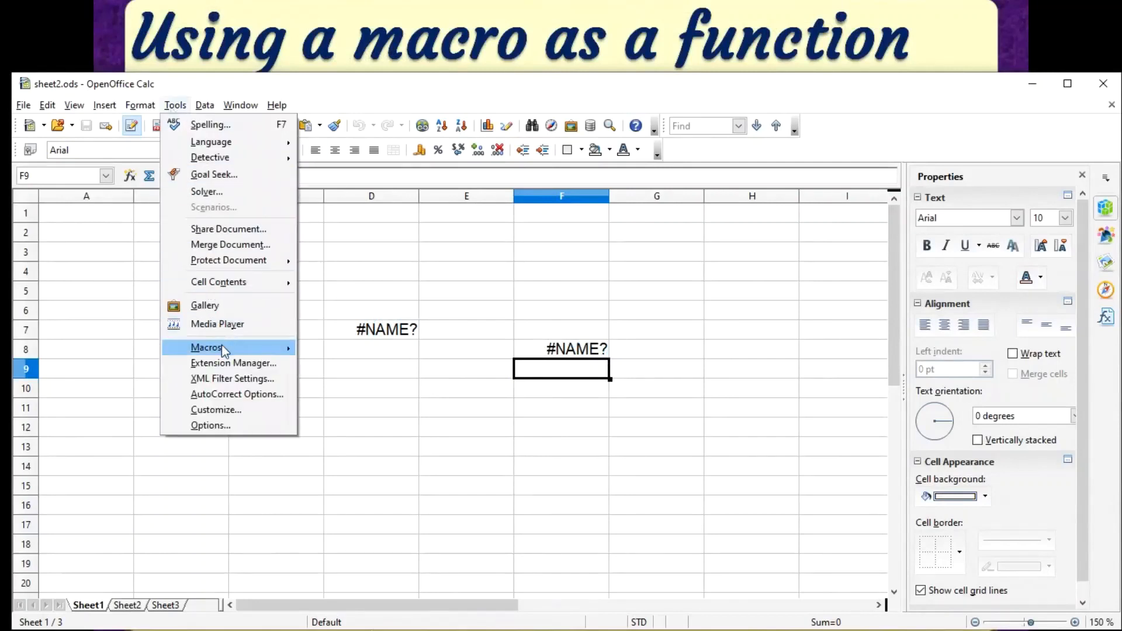
mouse_move(222, 345)
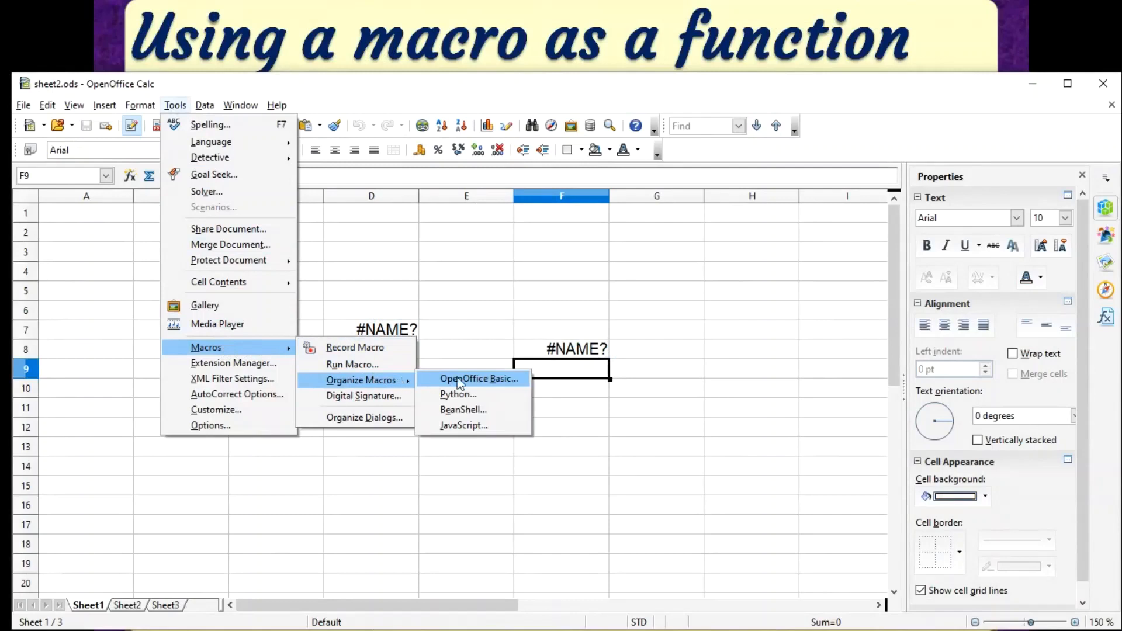
click(486, 383)
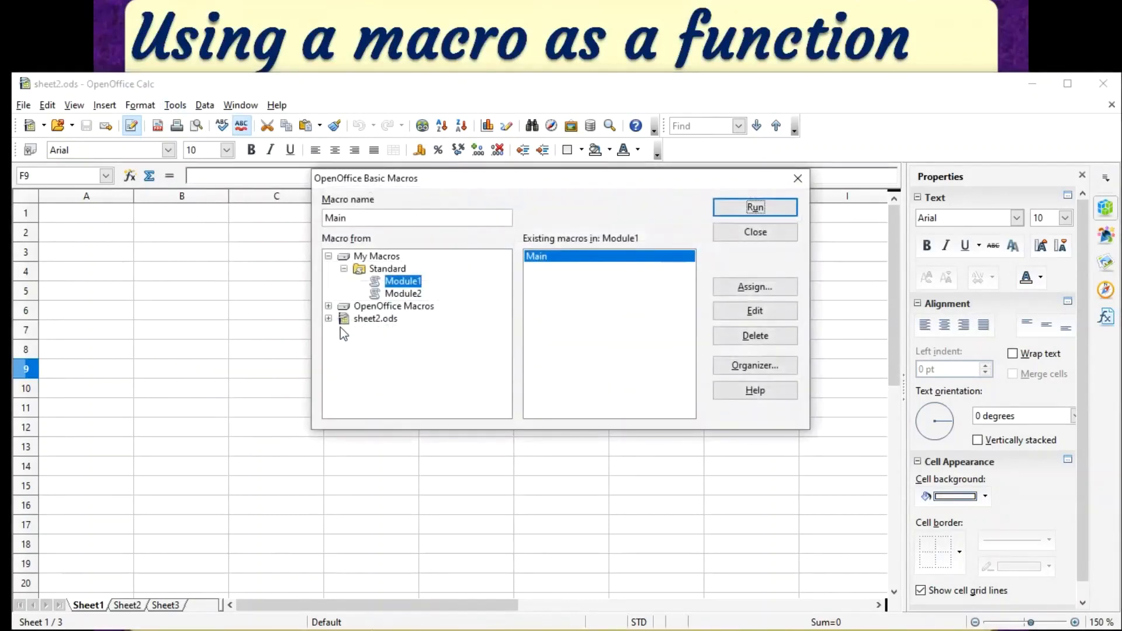
click(329, 318)
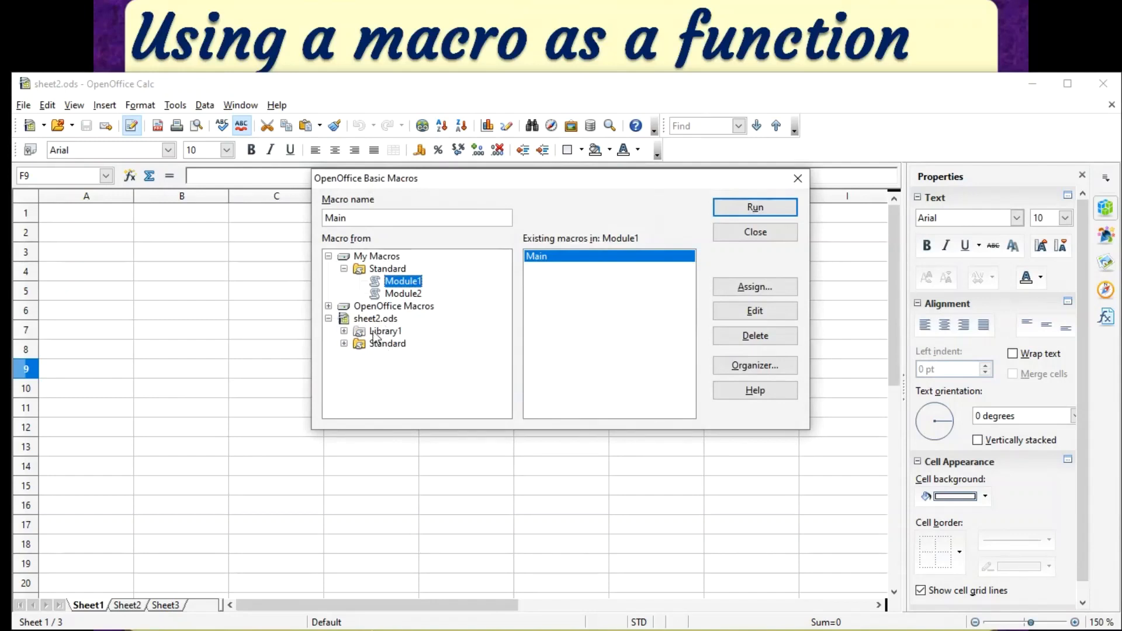
click(344, 332)
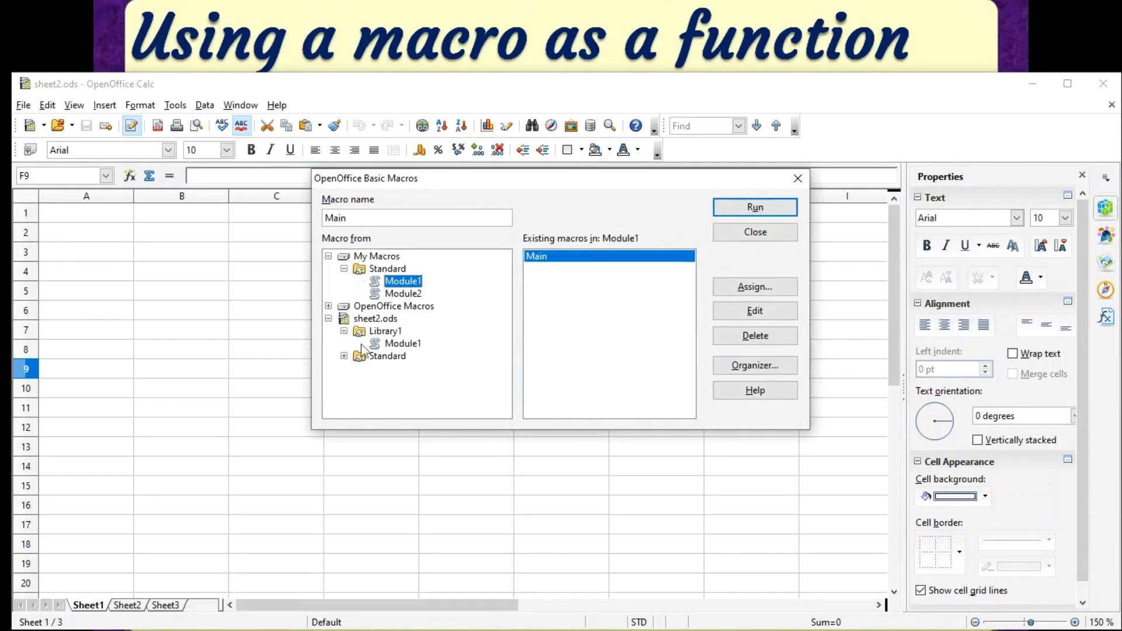
click(398, 345)
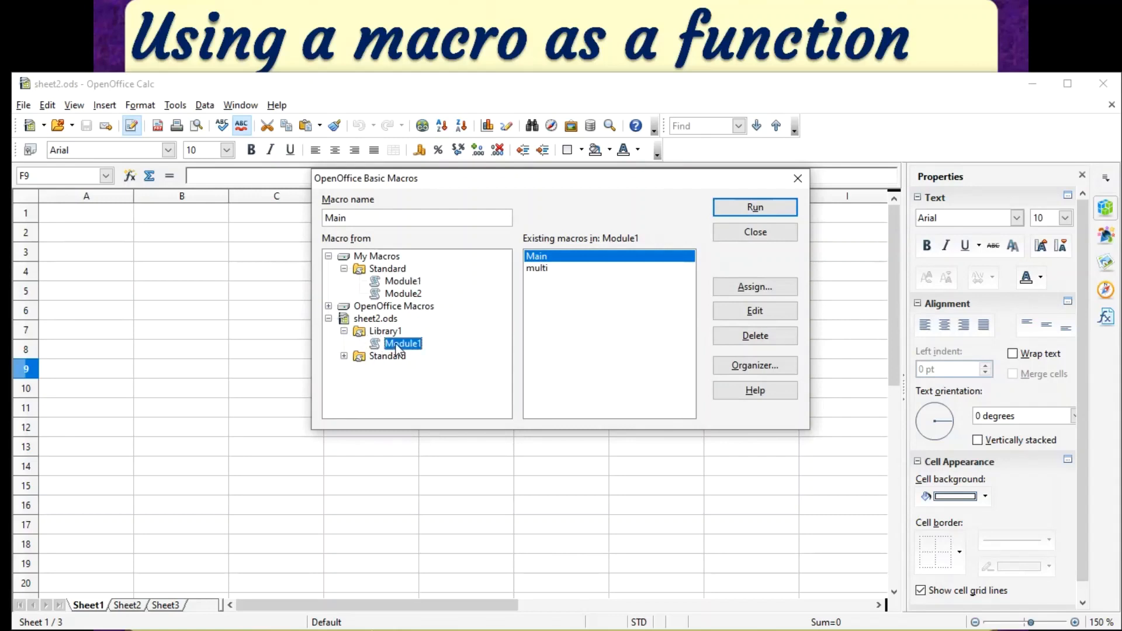
click(538, 269)
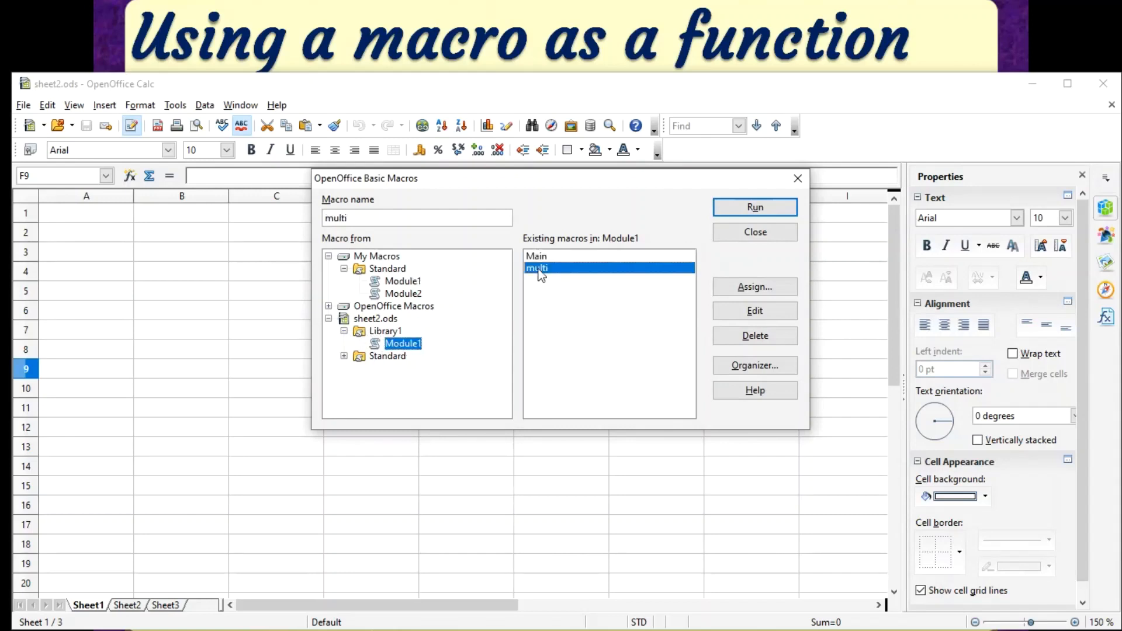
click(766, 211)
click(288, 392)
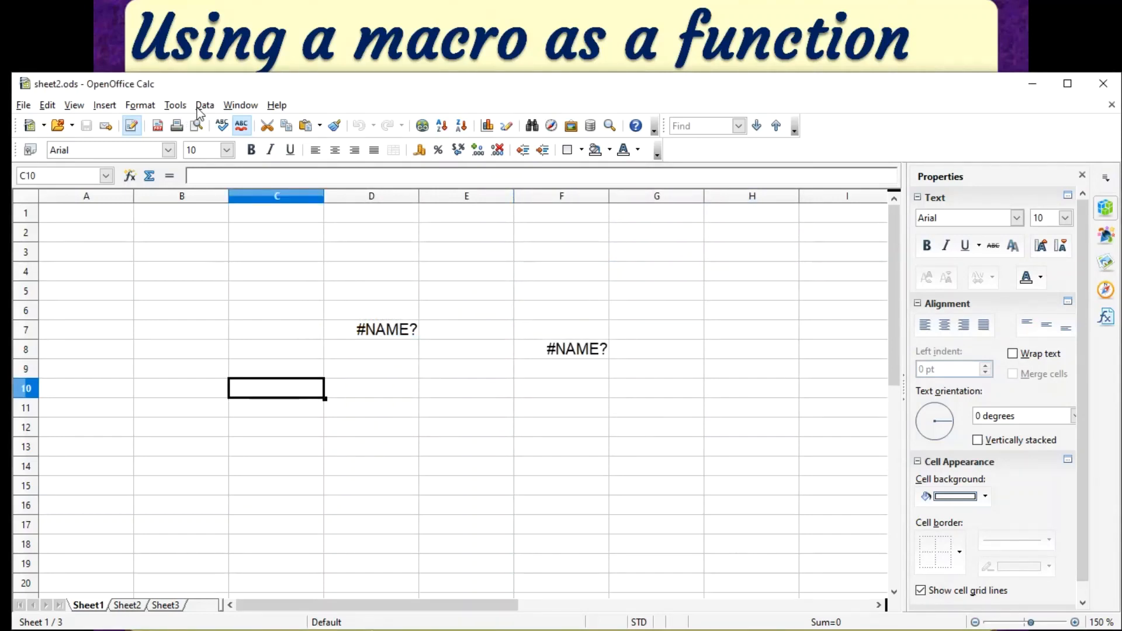
Review the security options and warnings in the OpenOffice security settings.
click(176, 106)
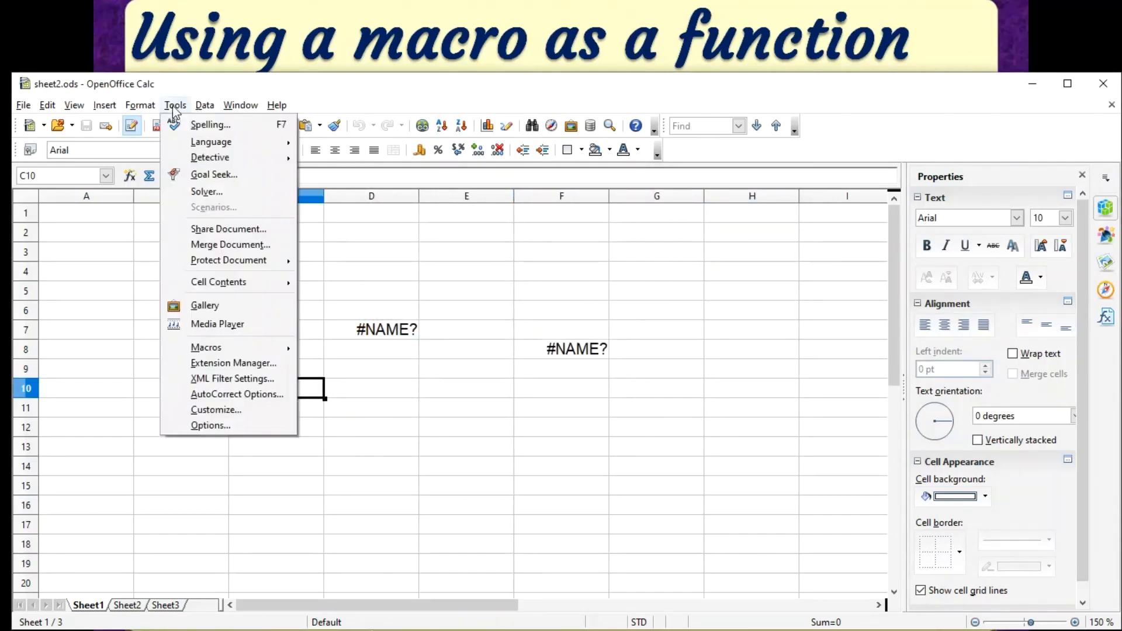
click(228, 425)
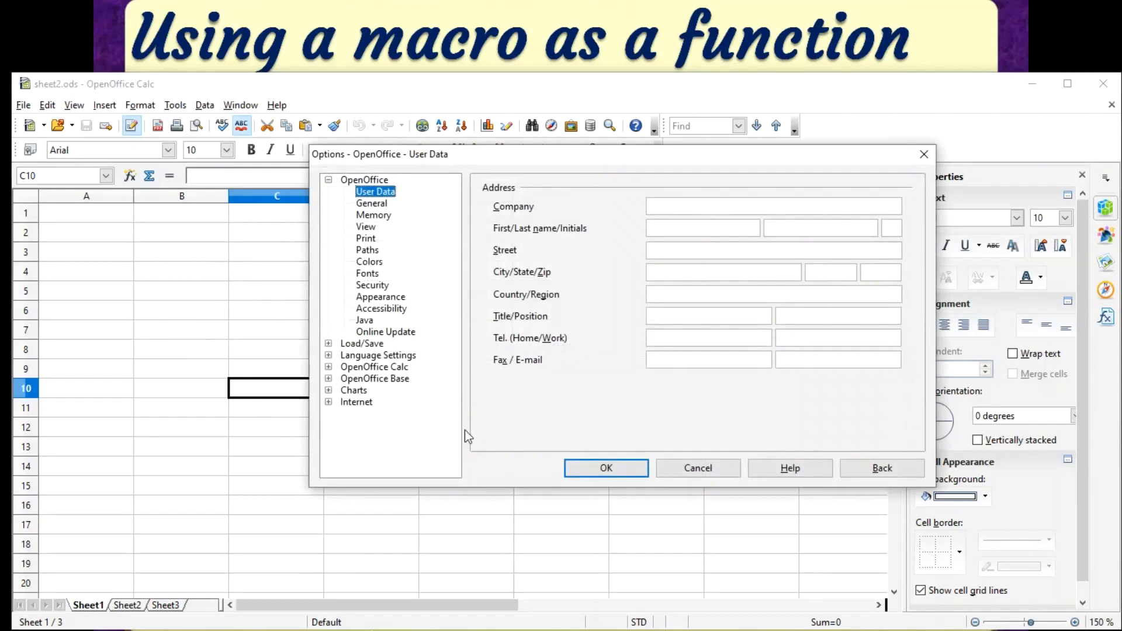
click(387, 286)
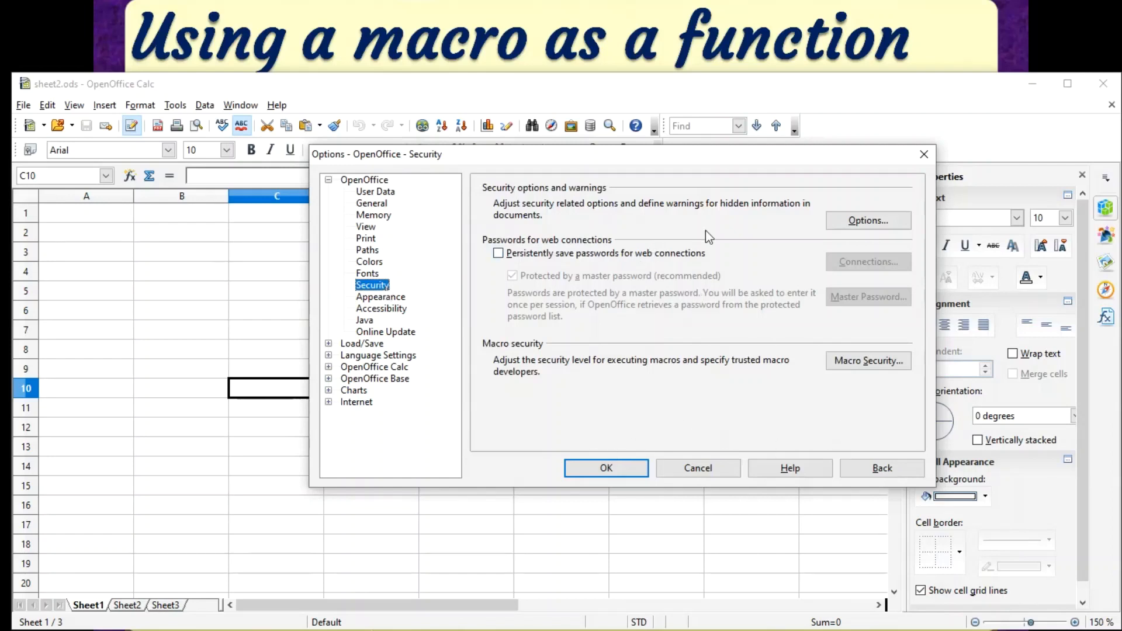
click(876, 225)
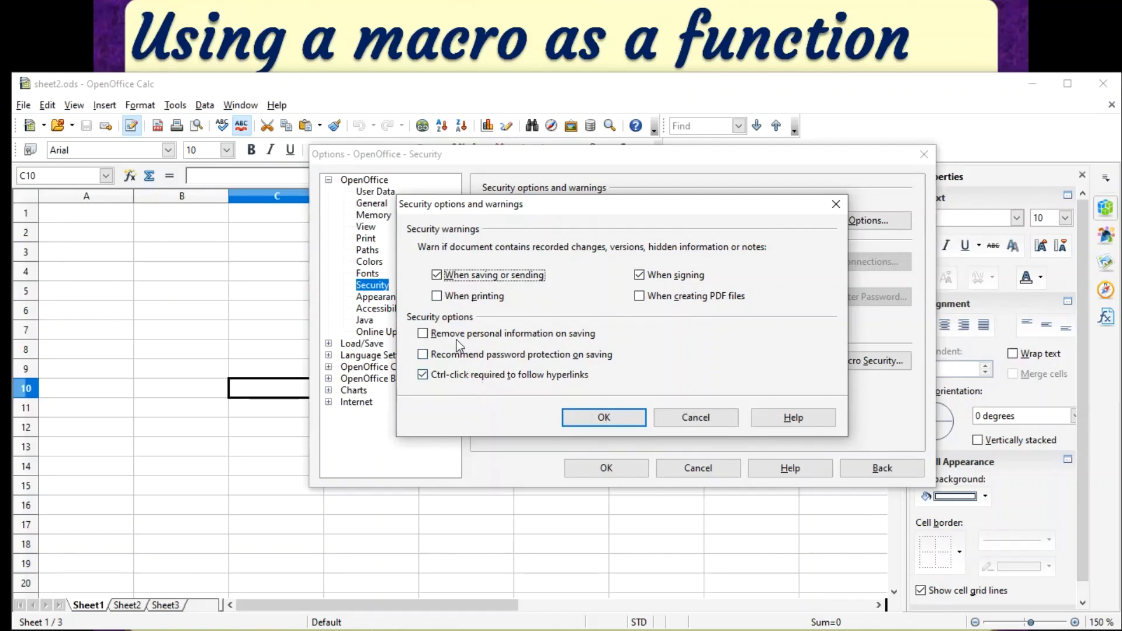
click(599, 417)
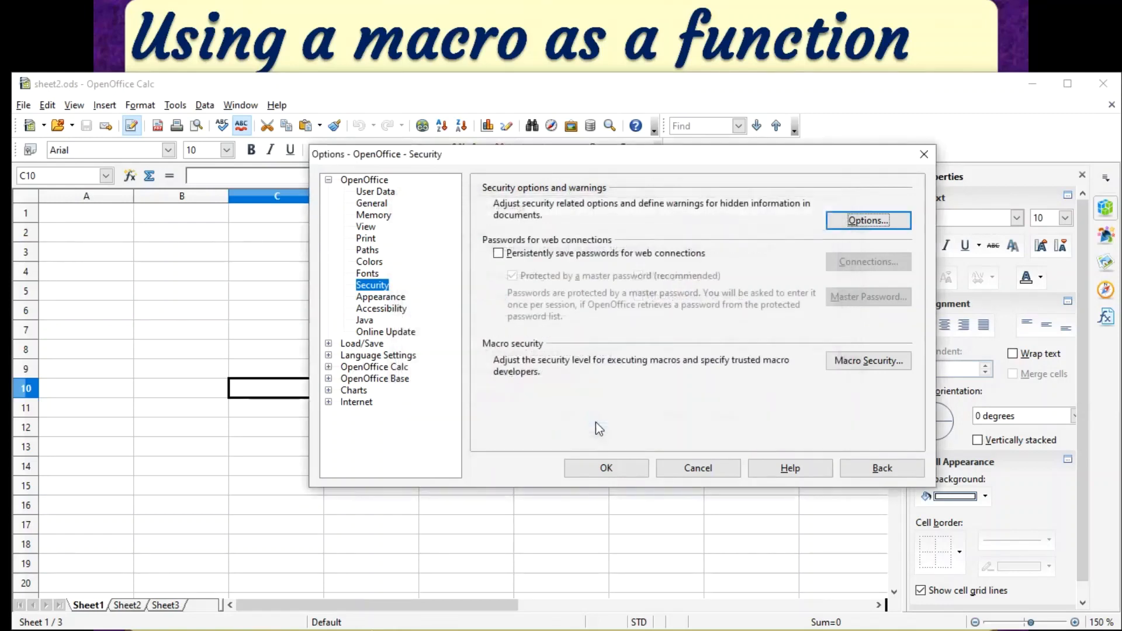
Add the Desktop folder to the trusted file locations in the macro security settings and accept the options.
click(867, 362)
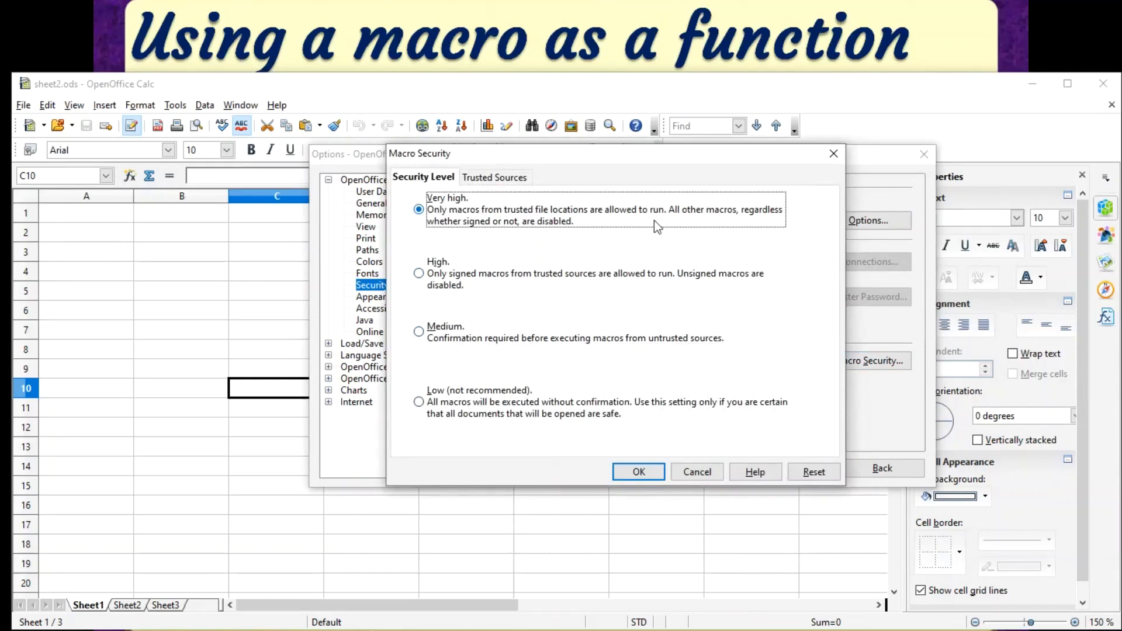
click(481, 180)
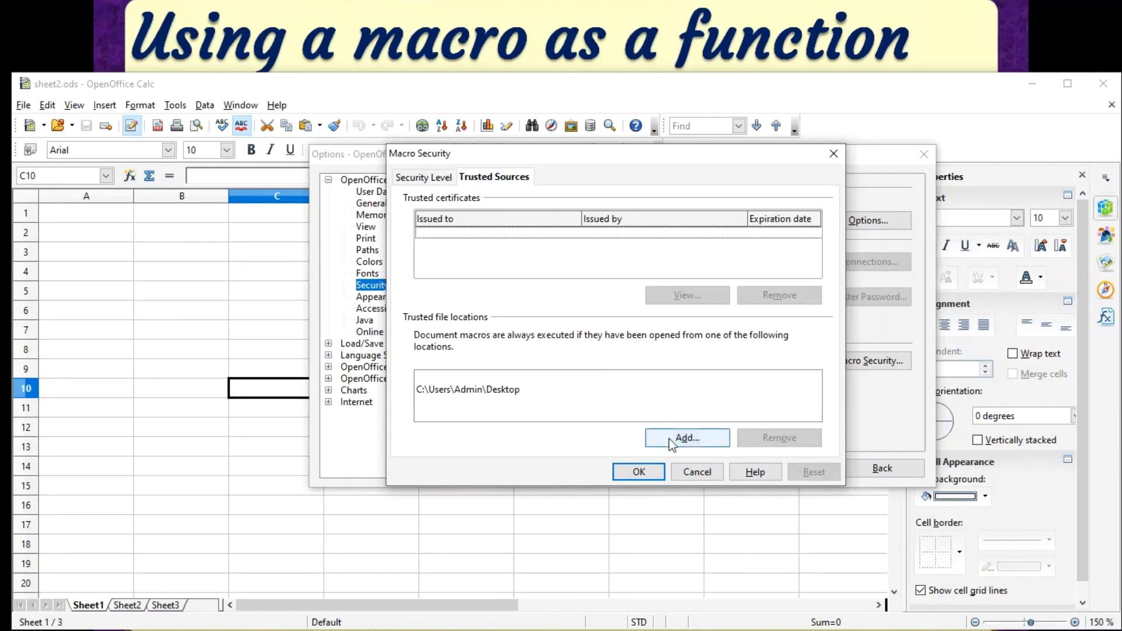
click(712, 439)
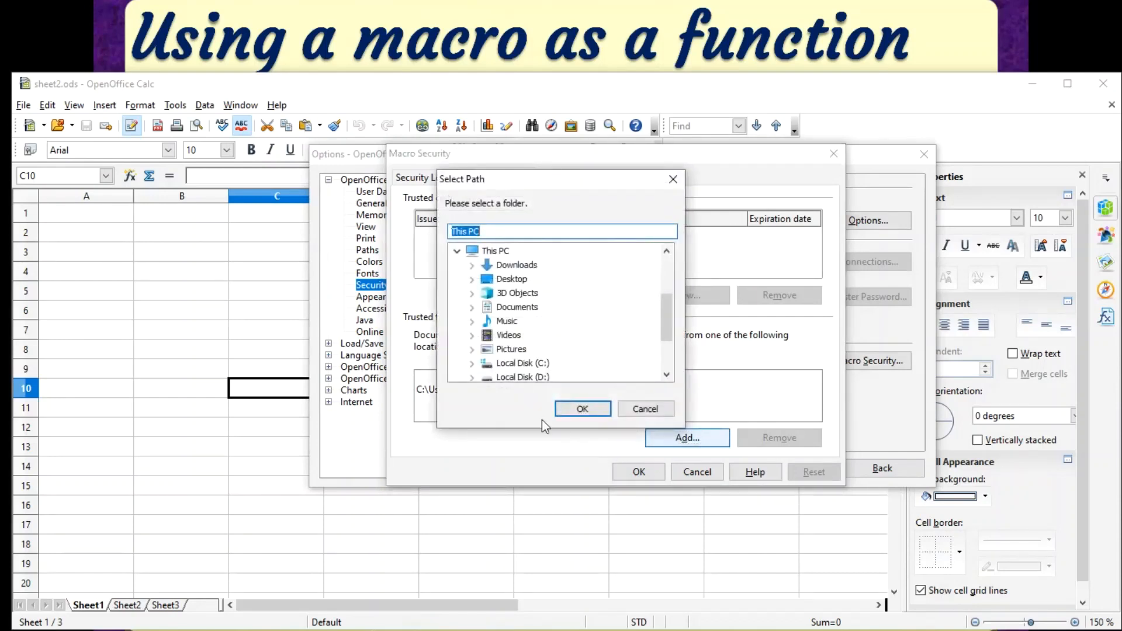
click(505, 279)
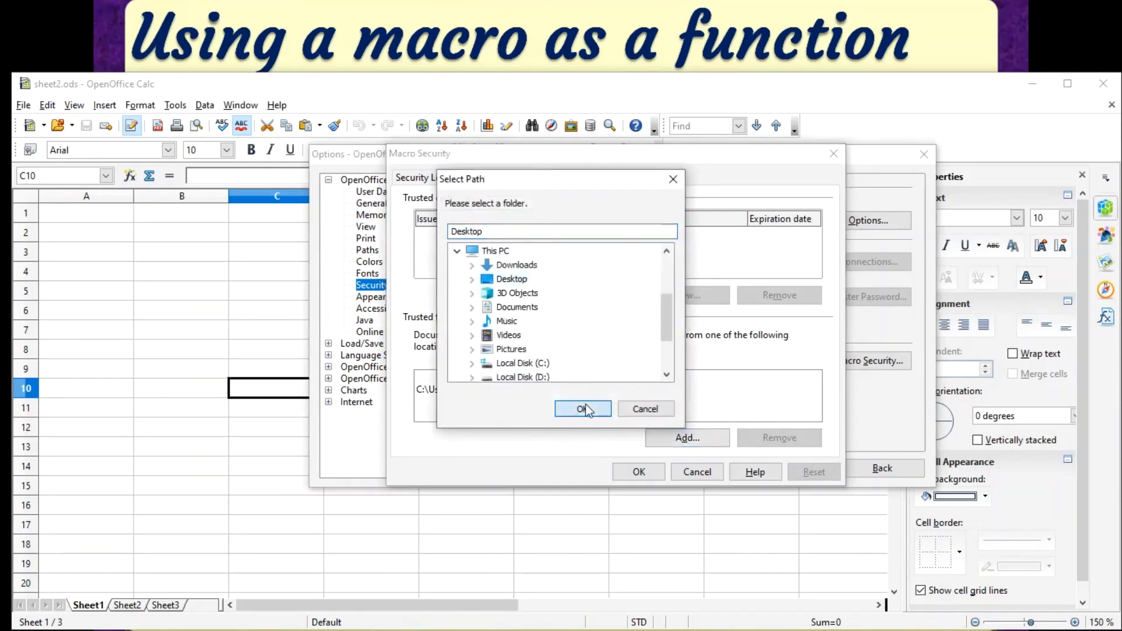
click(584, 409)
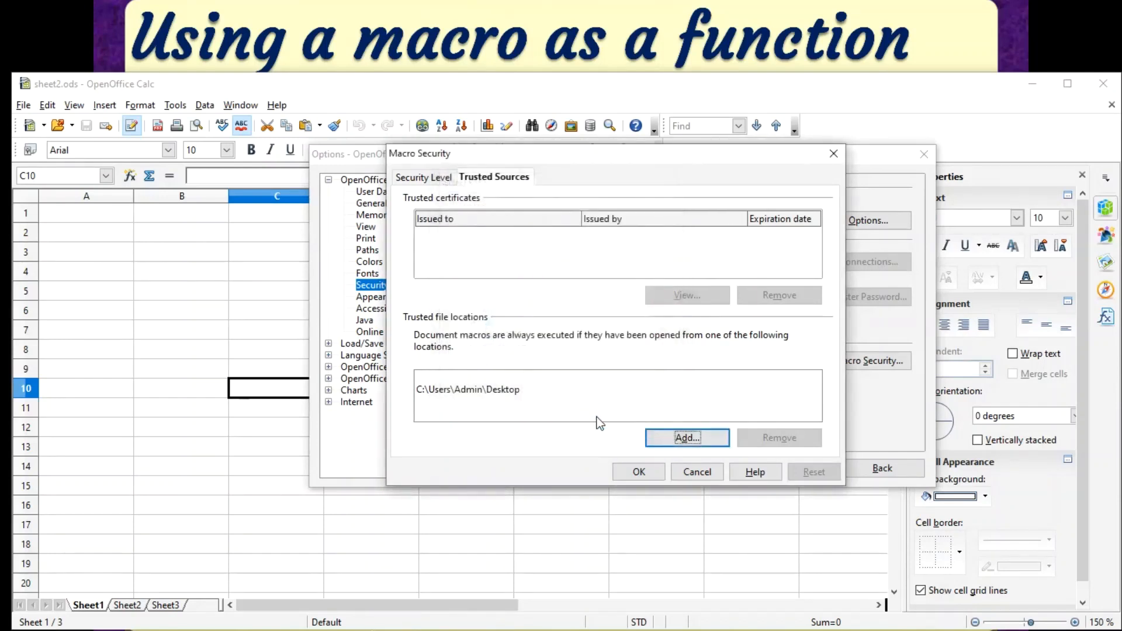
click(639, 472)
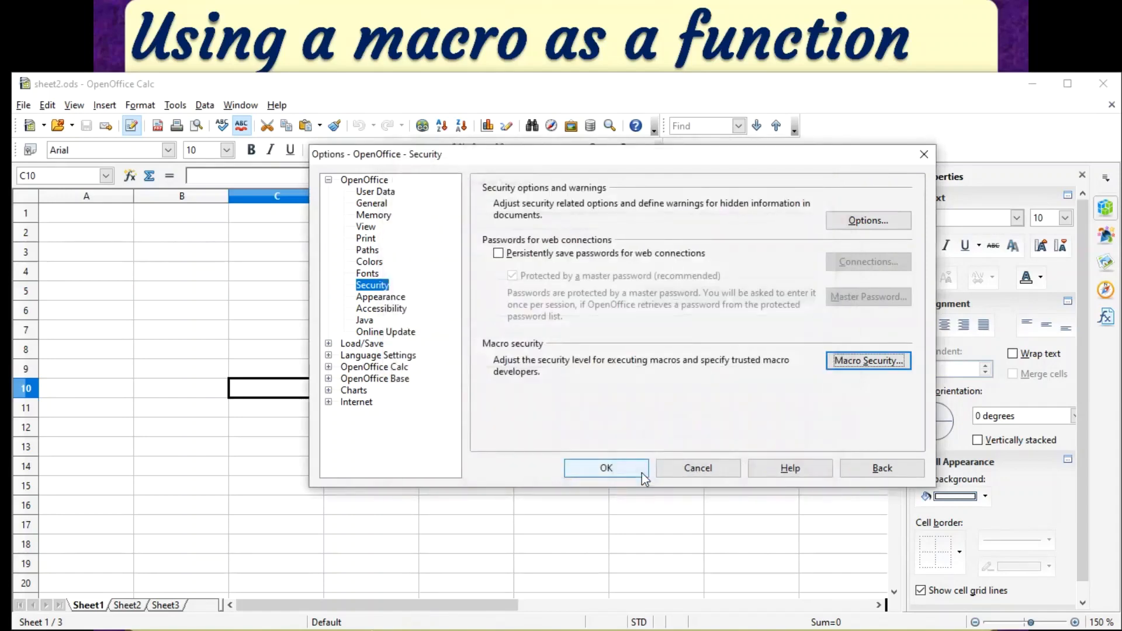
click(624, 468)
Enter the formula =multi() in cell E11.
click(425, 407)
text(=)
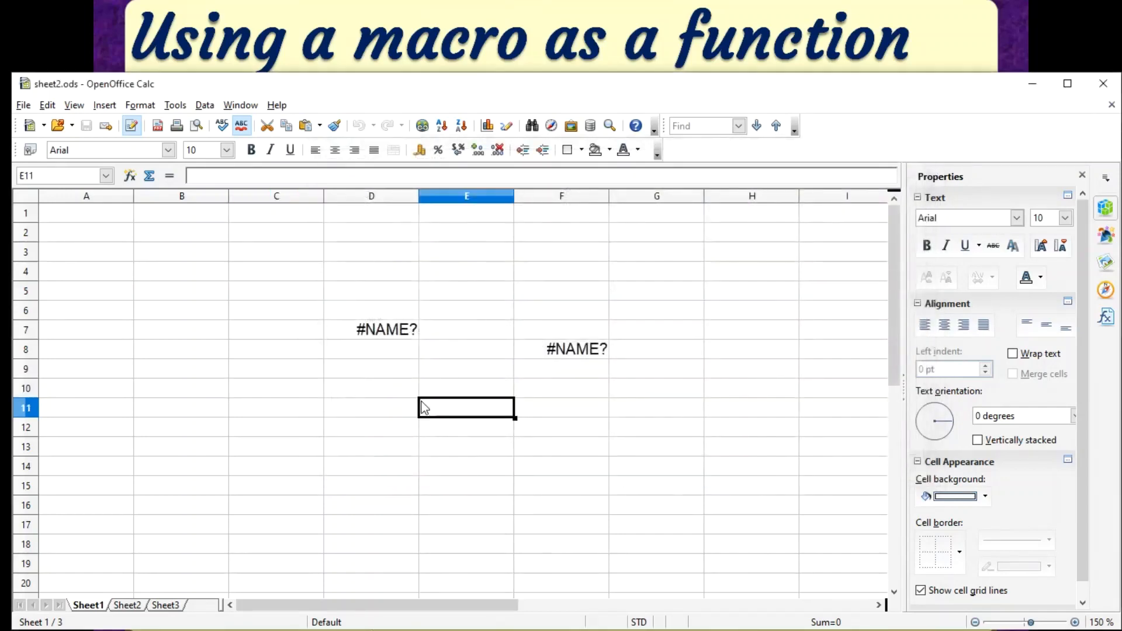
text(mul)
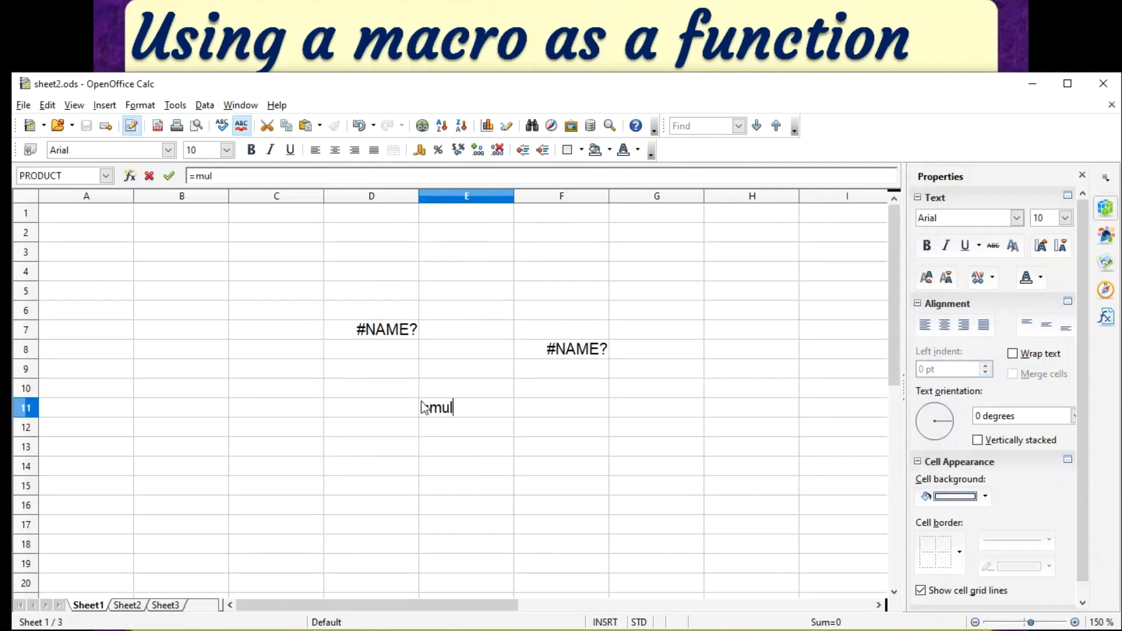
text(ti())
key(Return)
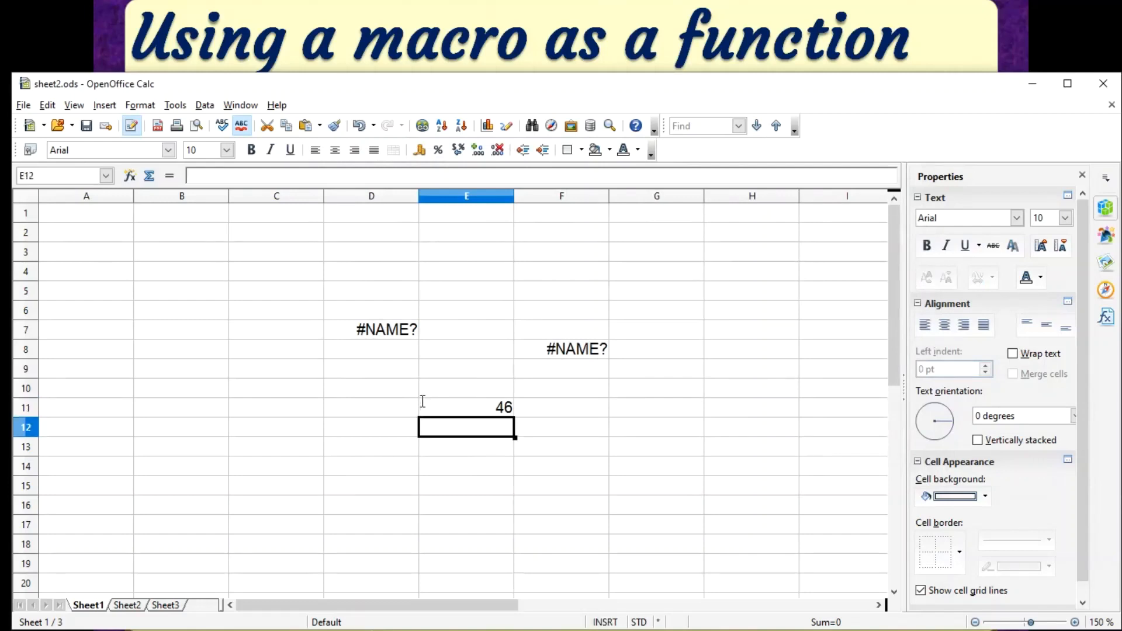
Open the multi macro from Module1 of Library1 in sheet2.ods for editing.
click(354, 435)
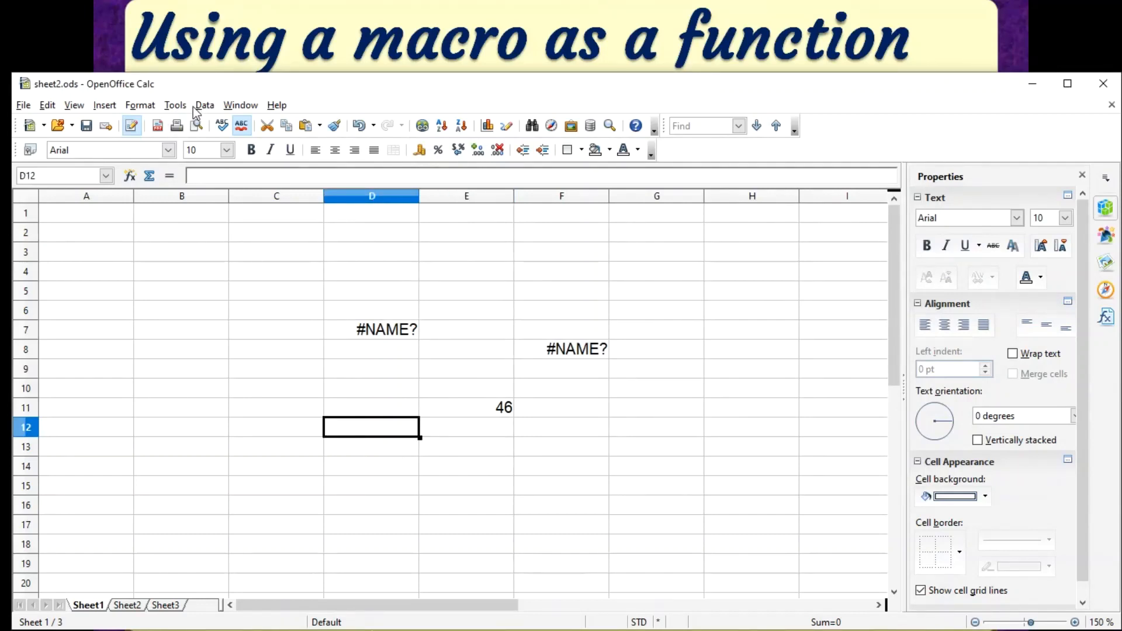
click(177, 106)
mouse_move(253, 351)
mouse_move(363, 383)
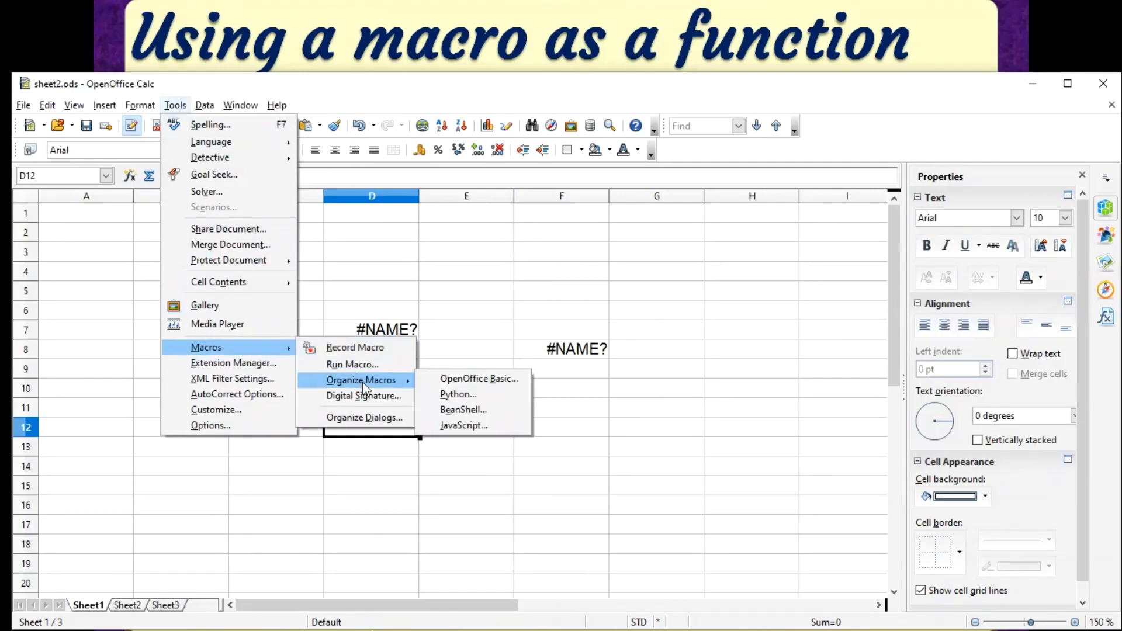
click(474, 381)
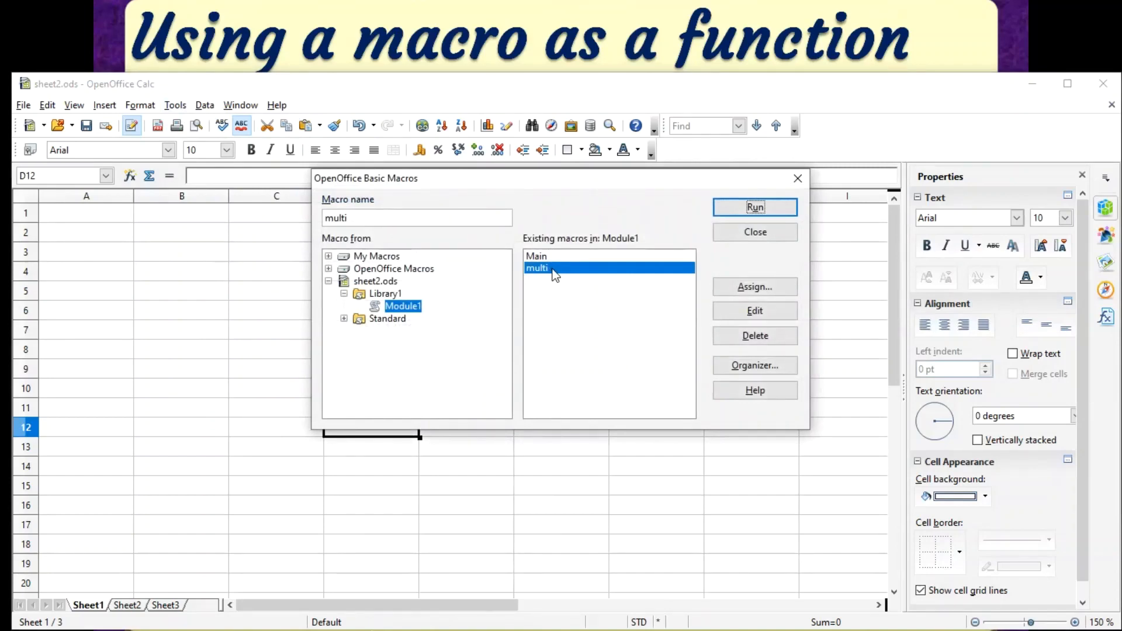
click(750, 313)
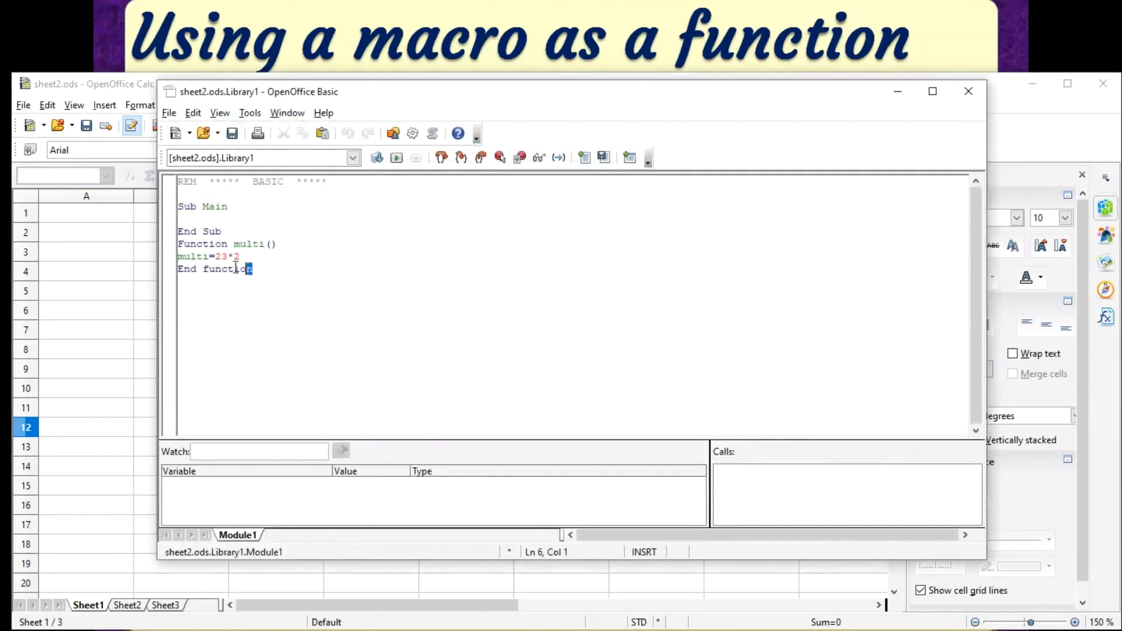
Copy the complete multi function code, from Function multi() through End function.
drag(274, 269, 178, 244)
key(ctrl+c)
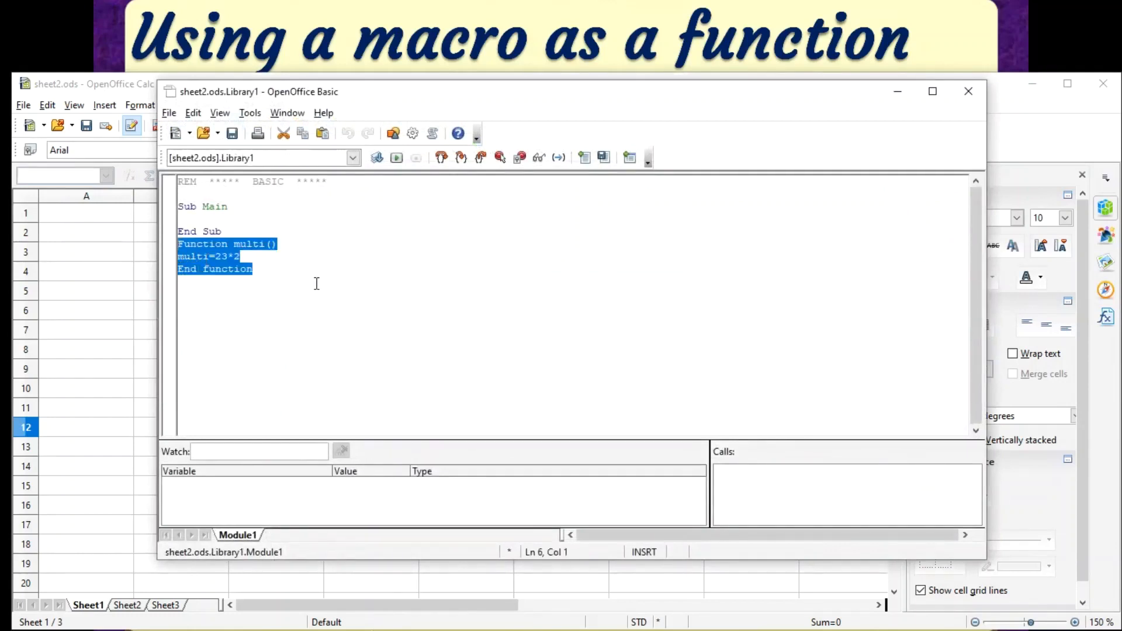
click(315, 286)
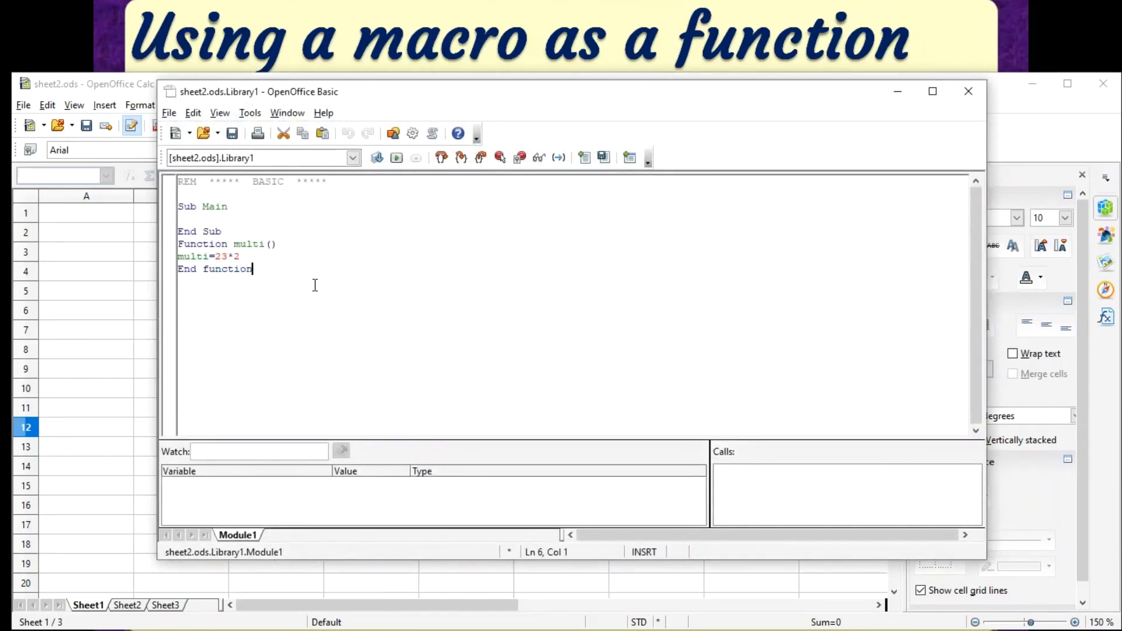
Create a new module named mylib in the Standard library of sheet2.ods and open it for editing.
click(432, 133)
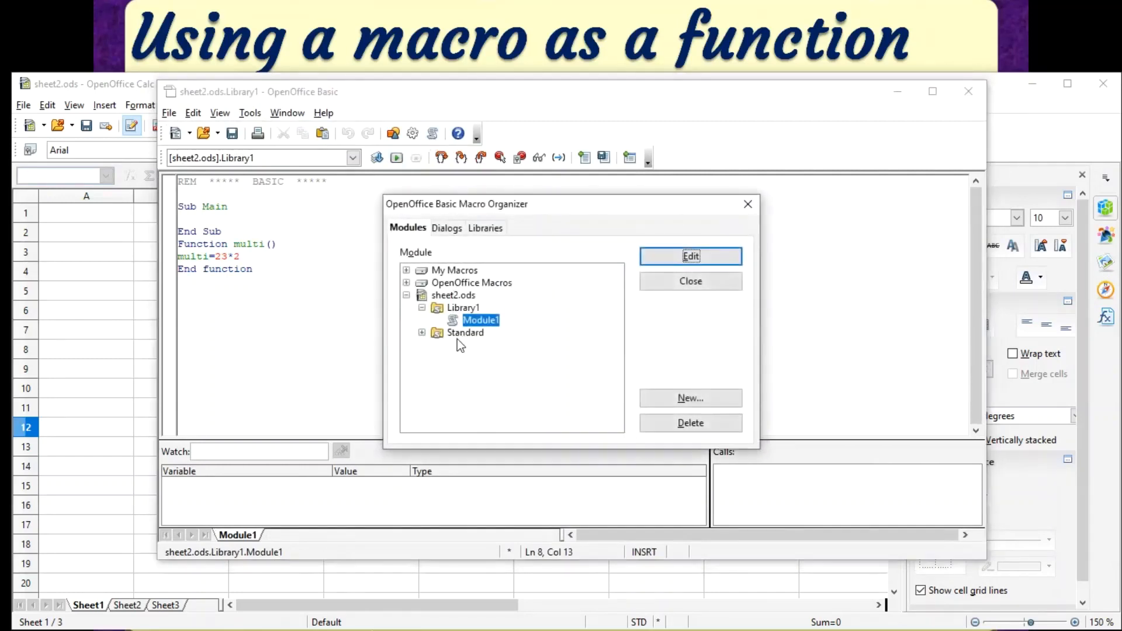
click(454, 333)
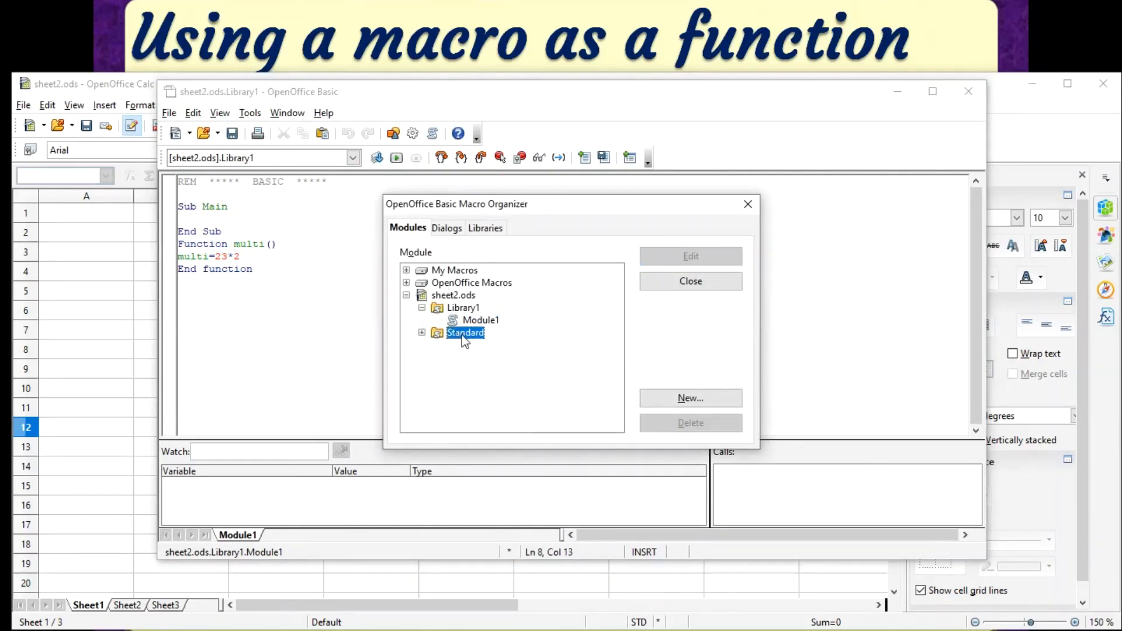
click(691, 398)
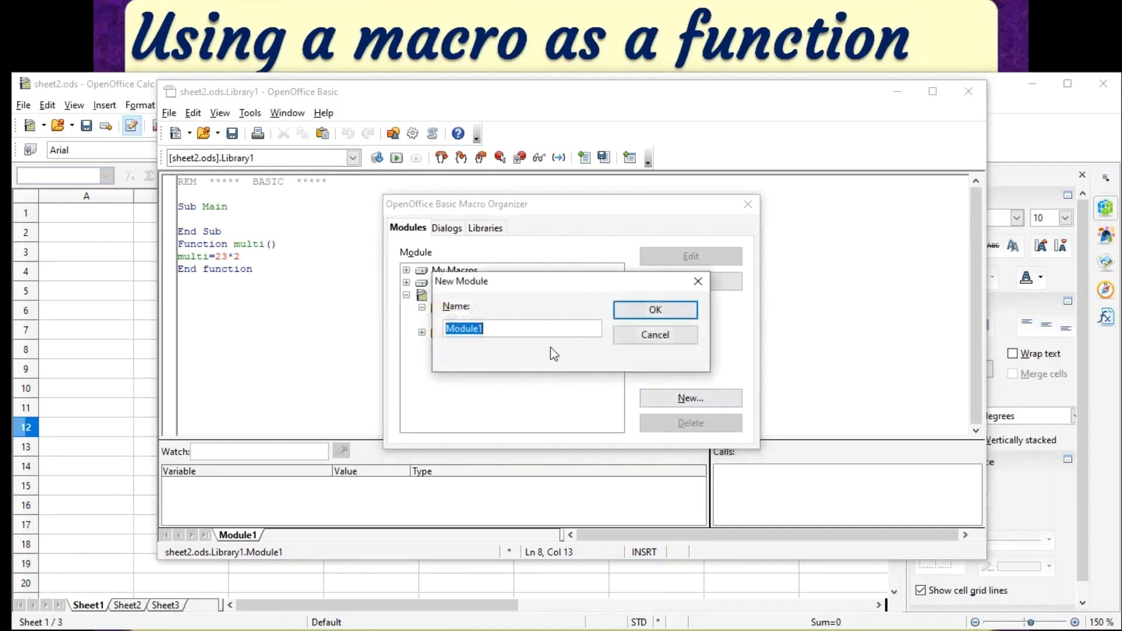
text(mylib)
click(670, 309)
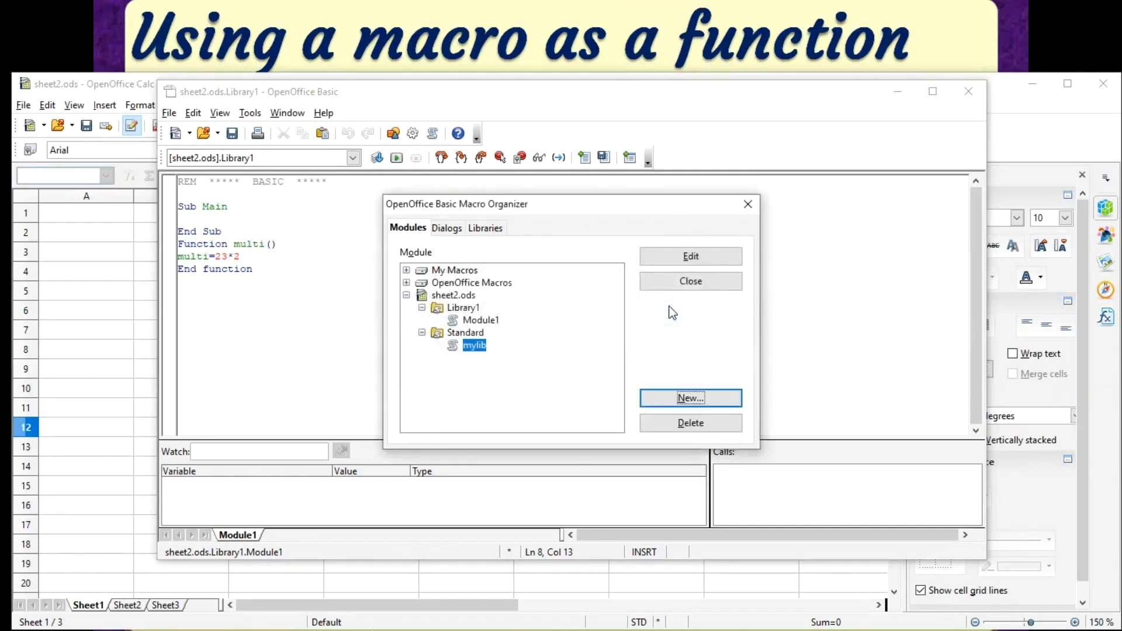
click(687, 260)
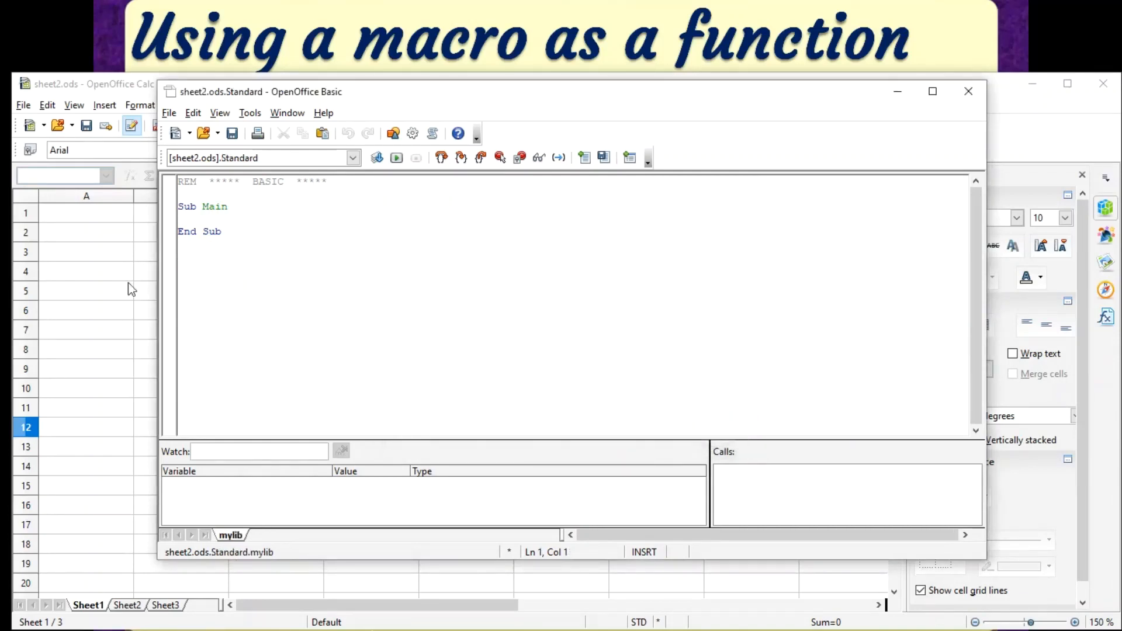
Paste the copied multi function below End Sub in the mylib module, save it and close the Basic editor.
click(233, 232)
key(Return)
key(ctrl+v)
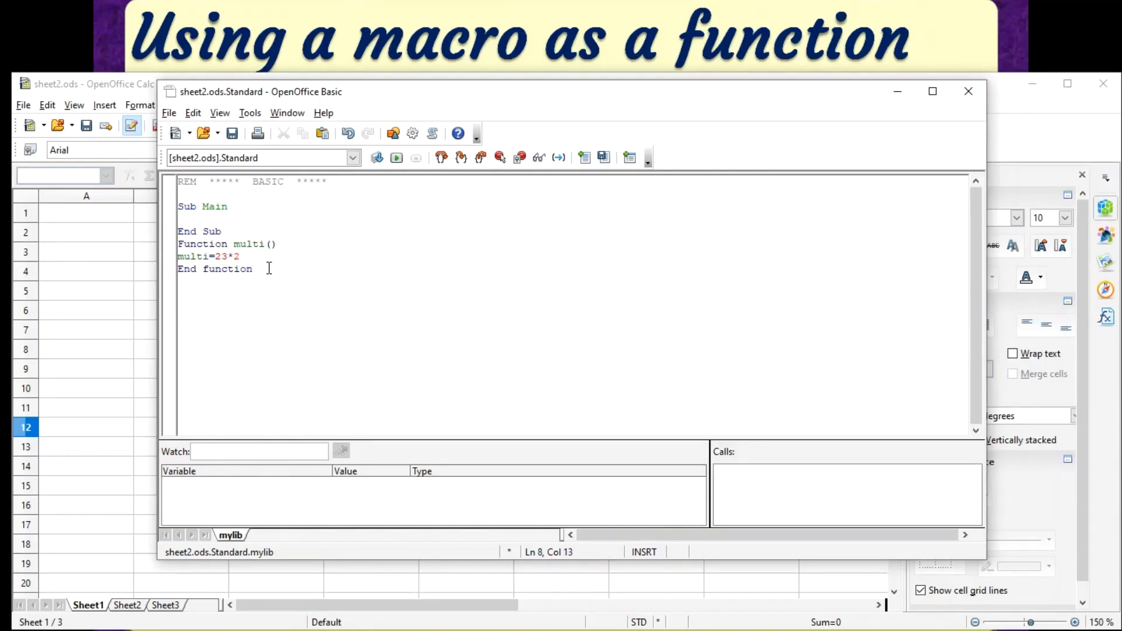
click(235, 136)
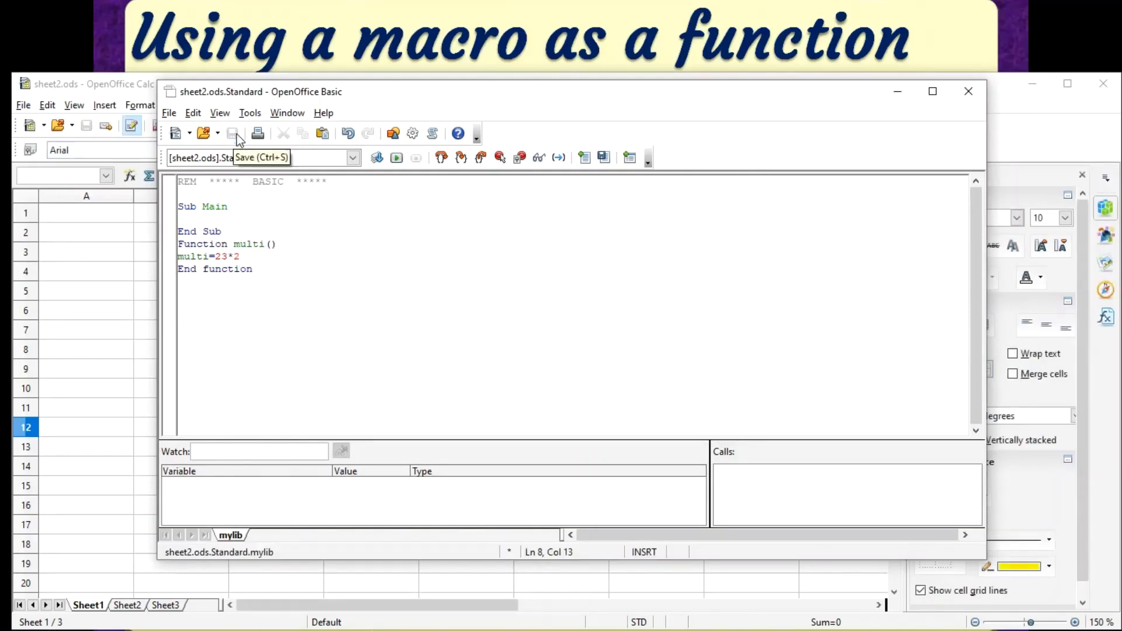
click(965, 94)
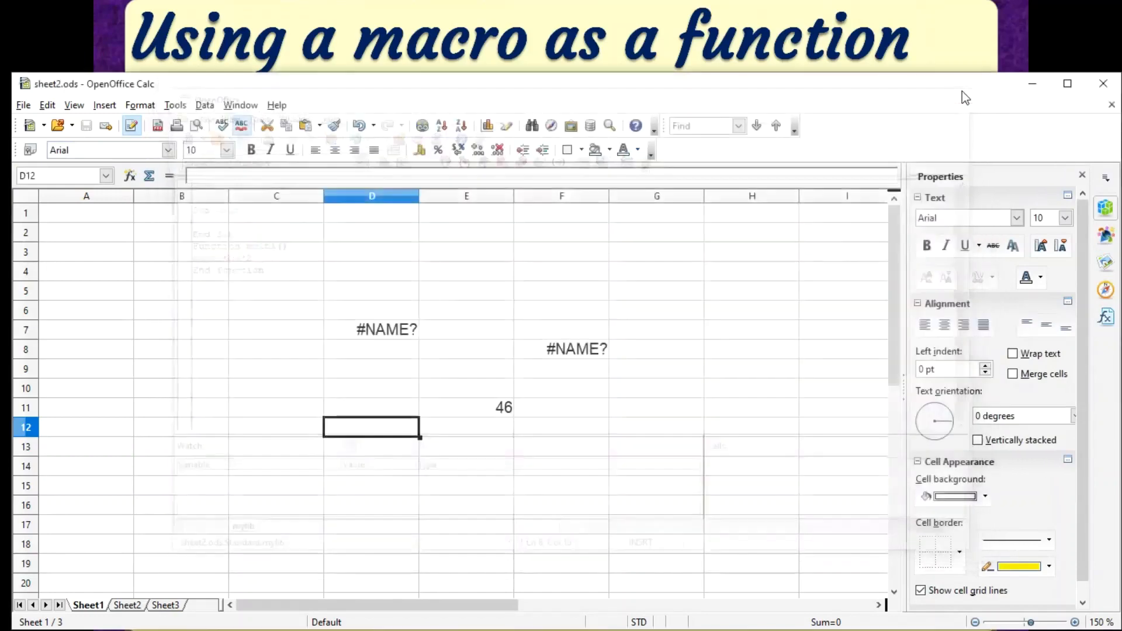
Enter the formula =multi() in cell B10.
click(171, 397)
text(=m)
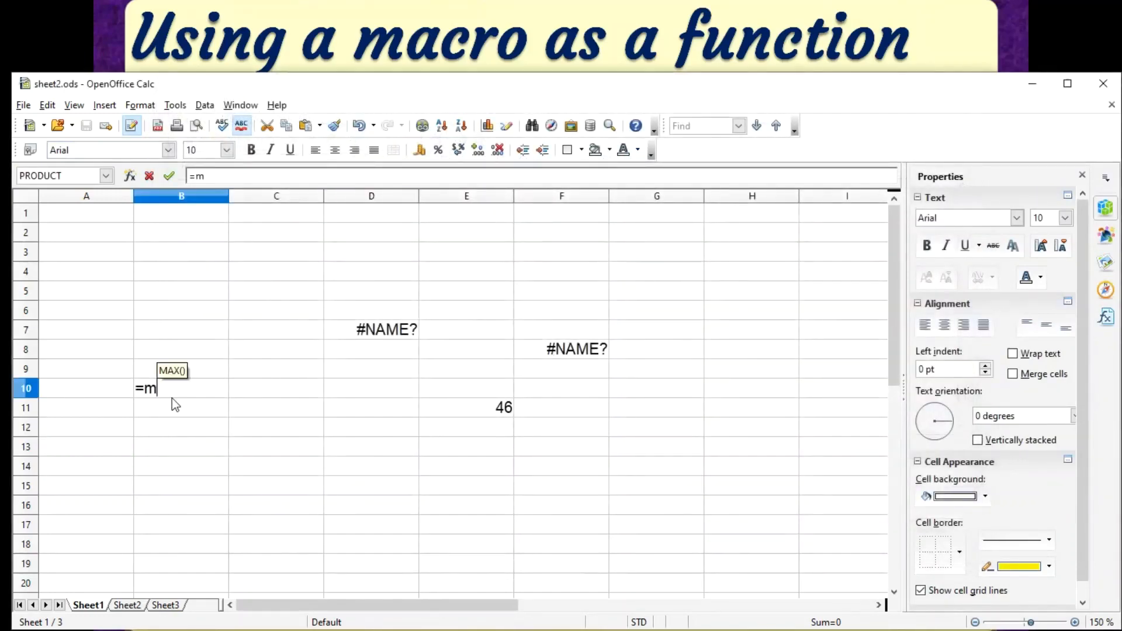
text(ulti())
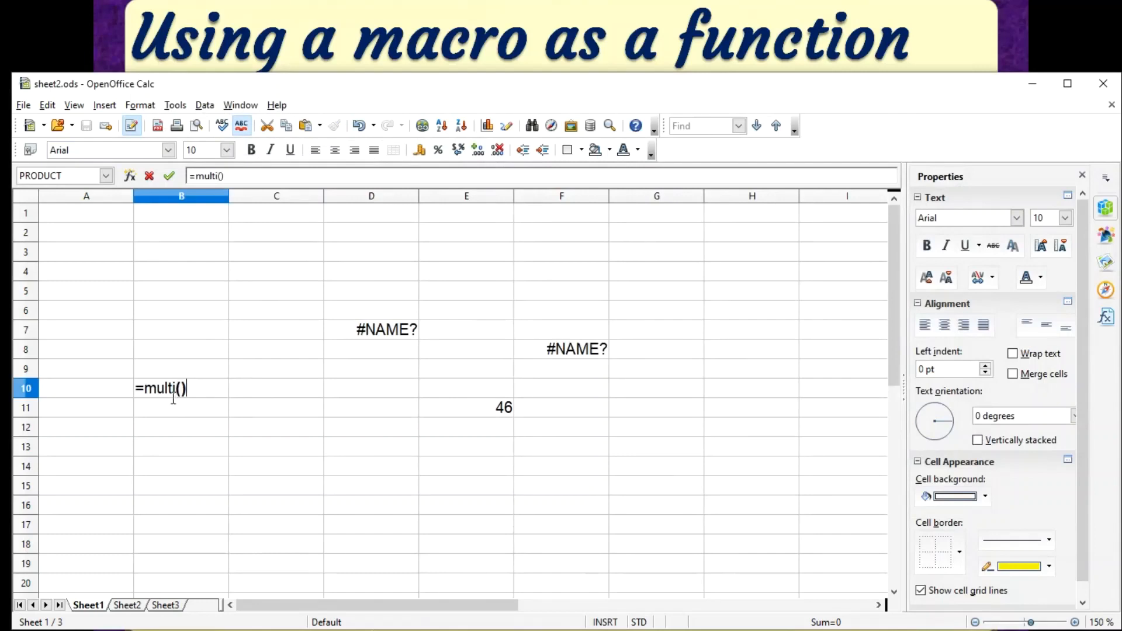
key(Return)
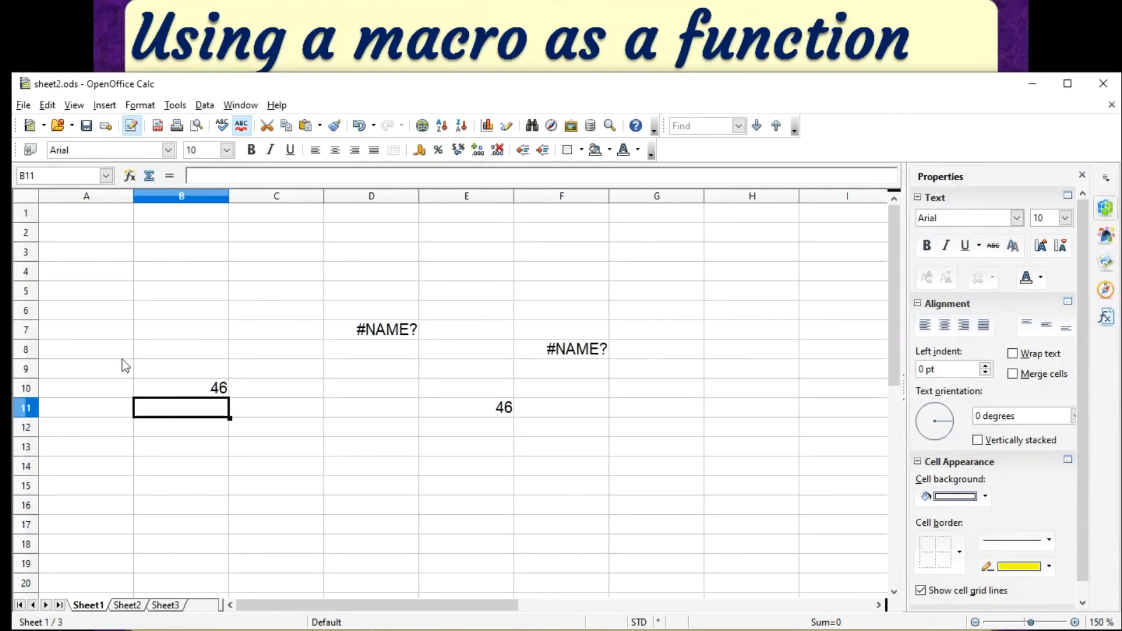
Save the spreadsheet under the name sheet3 on the Desktop and close it.
click(23, 105)
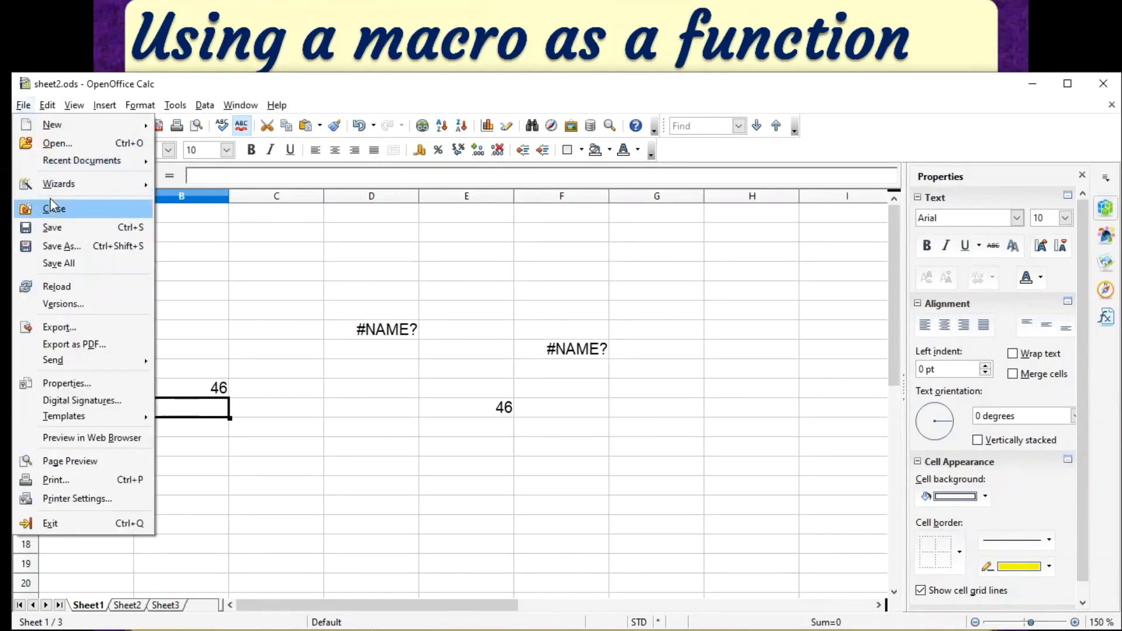
click(62, 248)
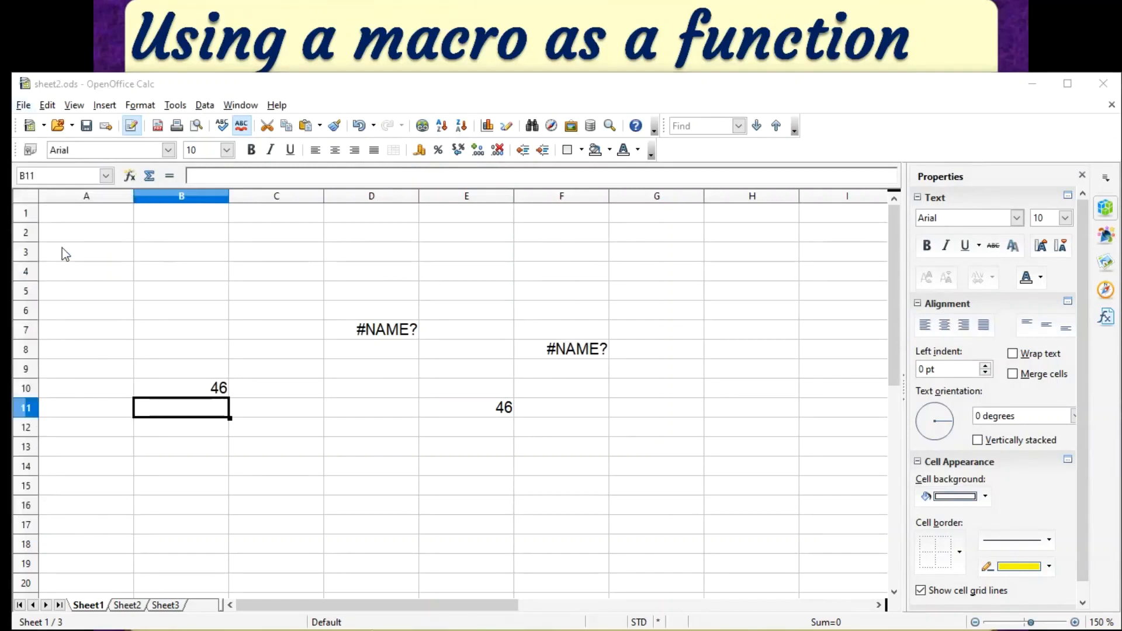
click(168, 391)
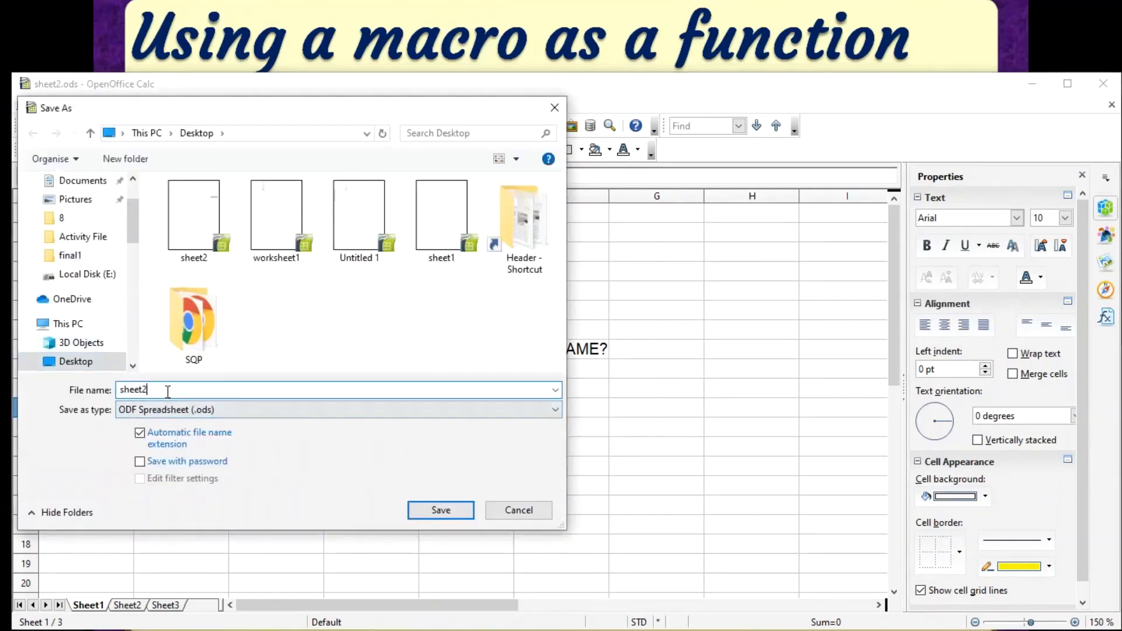
key(Return)
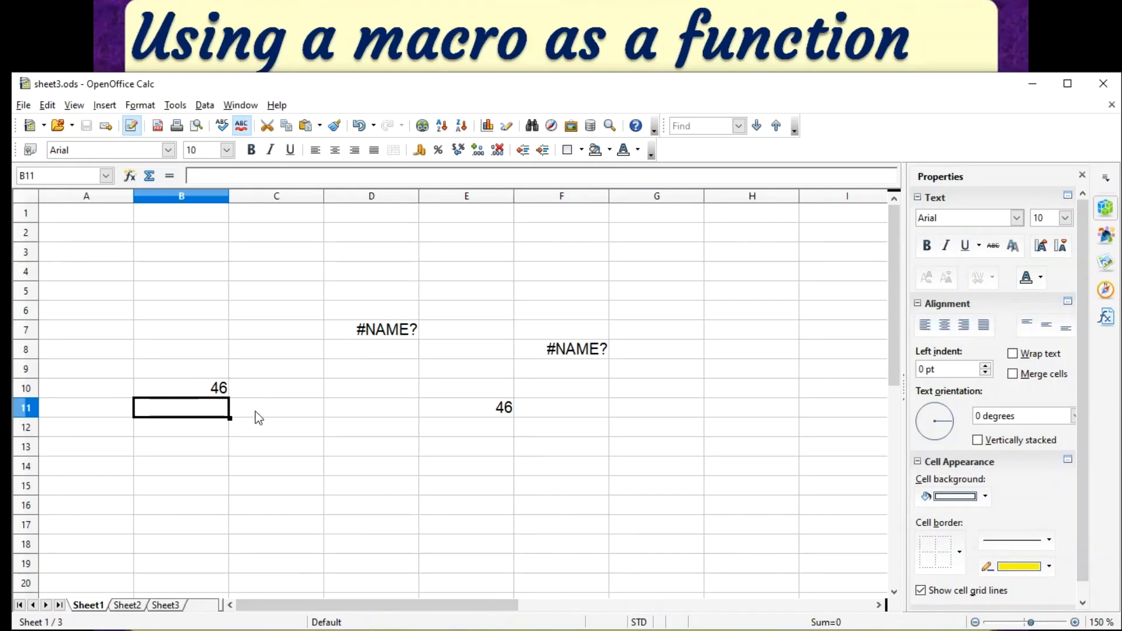
click(205, 392)
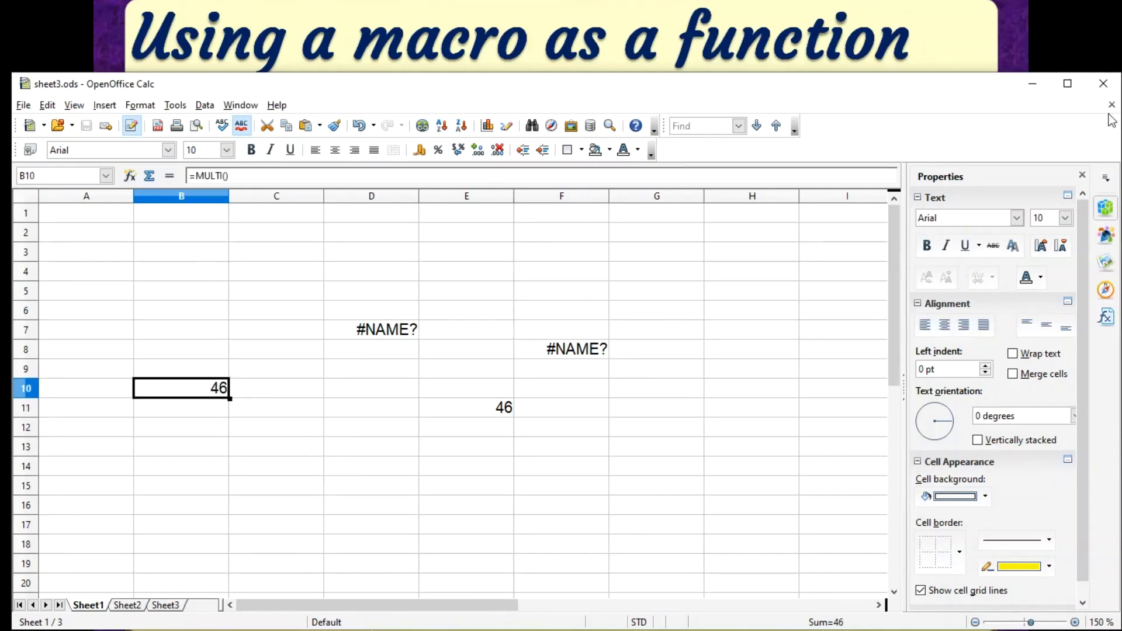
click(1115, 94)
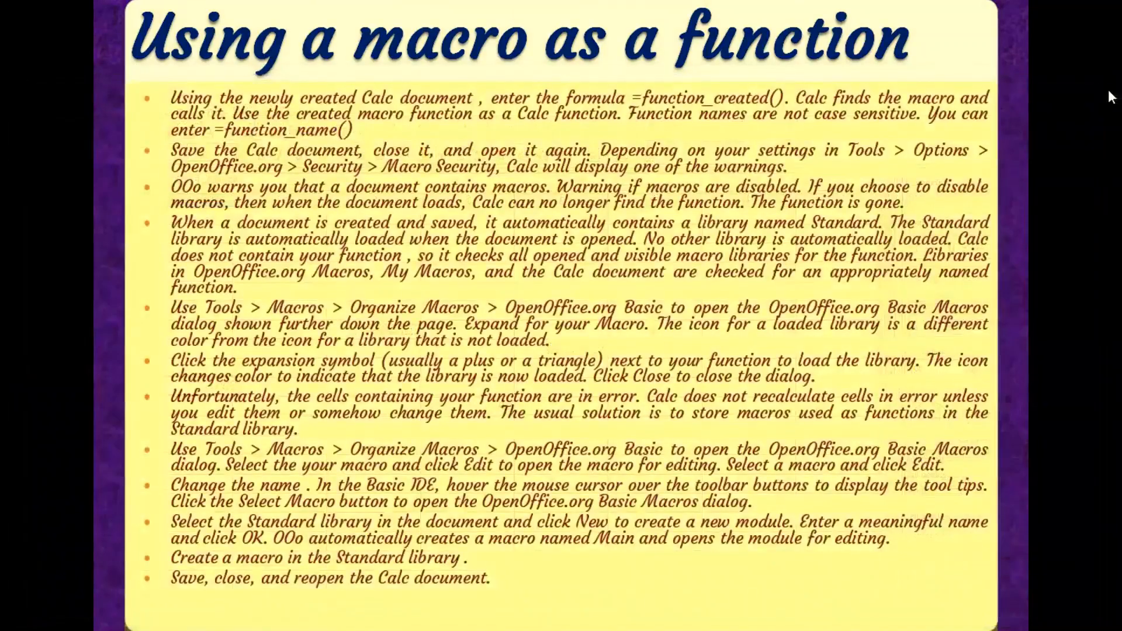
key(alt+Tab)
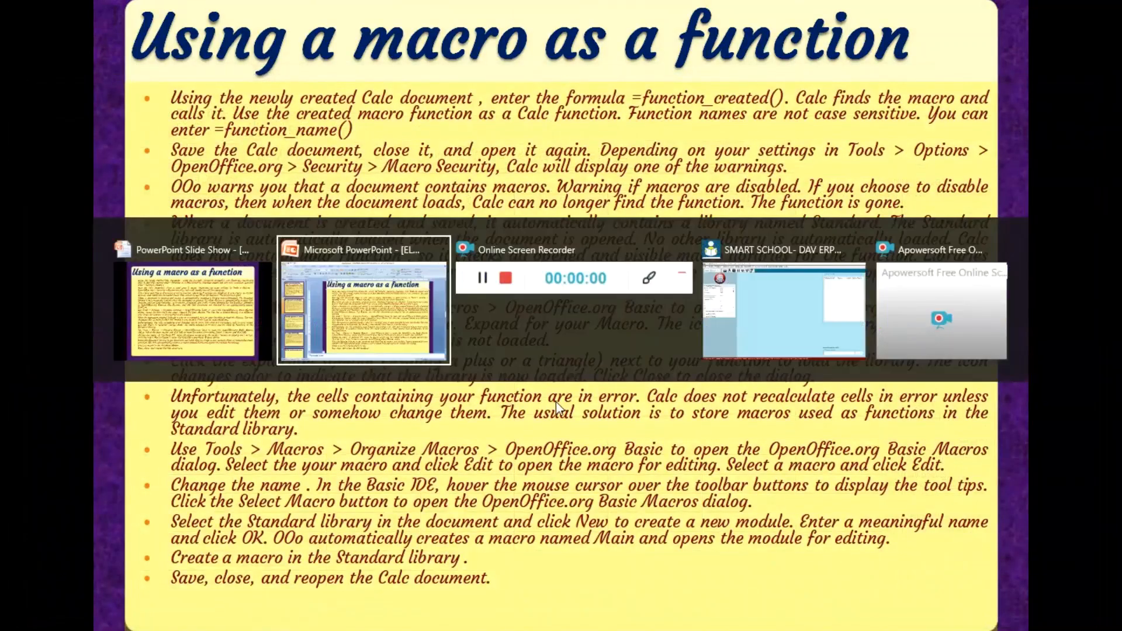
key(Tab)
key(Tab)
key(Tab)
key(Escape)
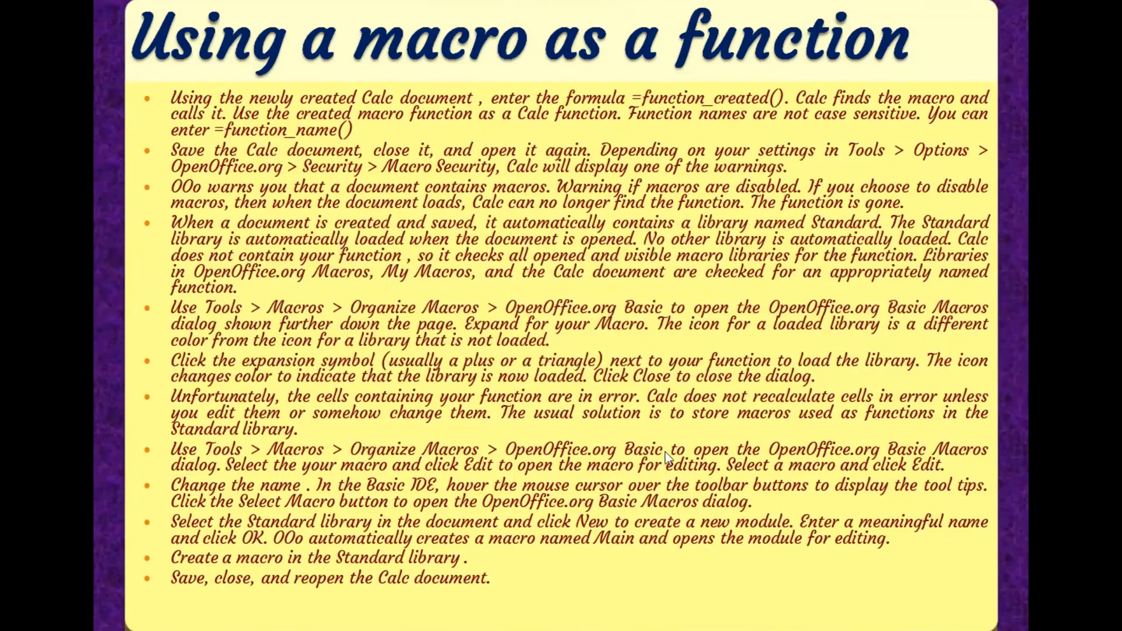
Reopen the sheet3 spreadsheet from the Desktop folder.
key(super)
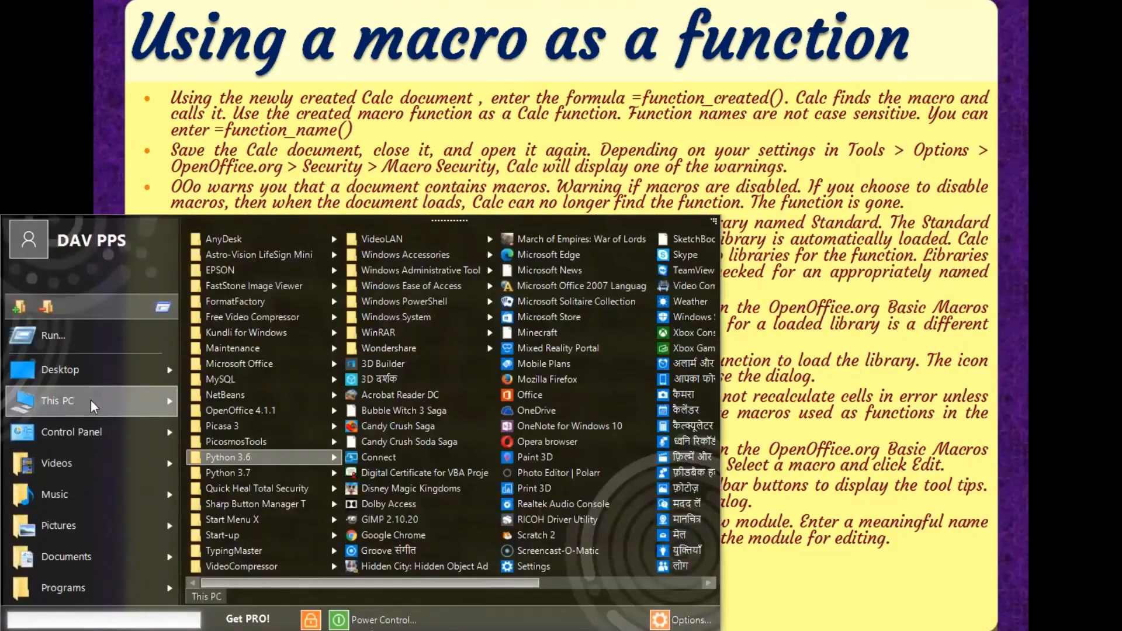
mouse_move(87, 399)
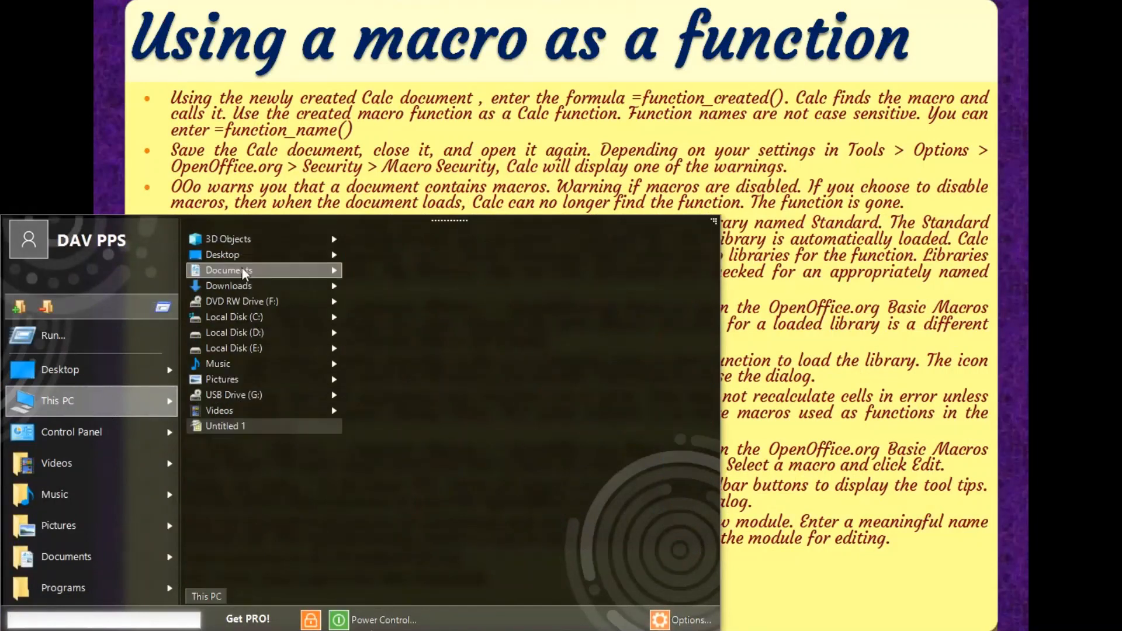
mouse_move(237, 258)
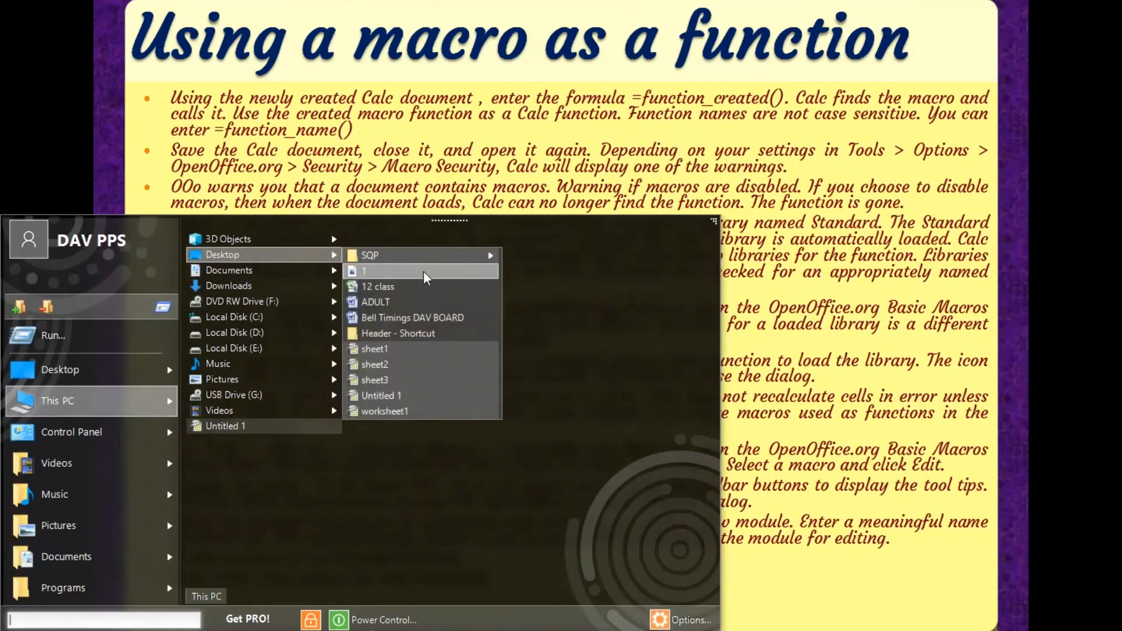
click(385, 380)
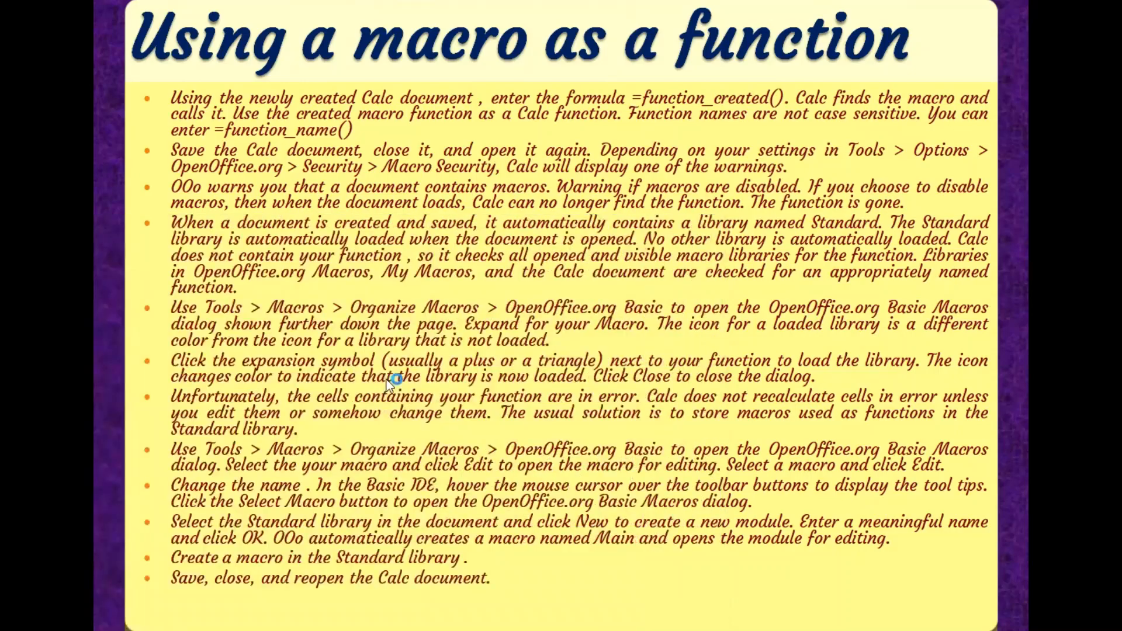